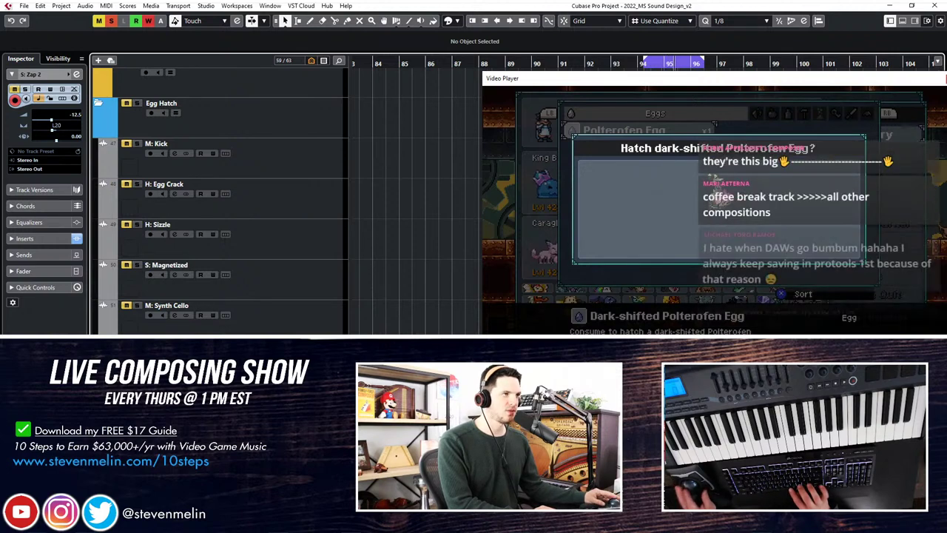
Audition the Egg Hatch folder against the hatching video with its tracks unmuted, soloed and muted.
key("XF86AudioRaiseVolume")
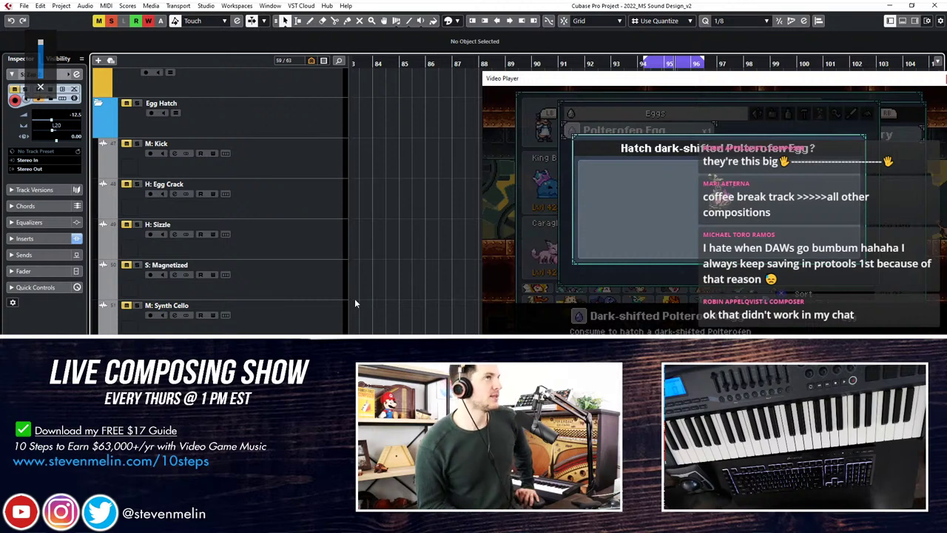
scroll(300, 244, "up", 5)
scroll(299, 244, "down", 5)
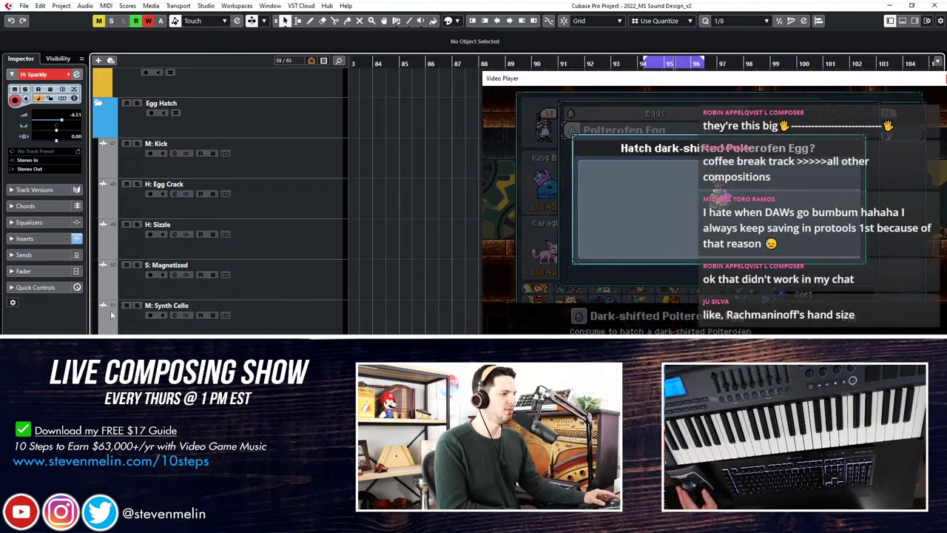
scroll(173, 237, "up", 2)
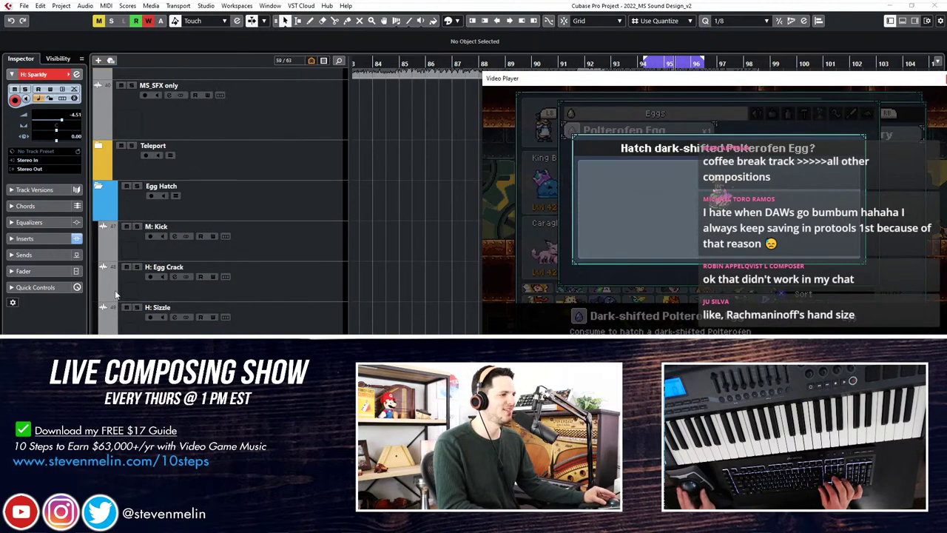
double_click(176, 186)
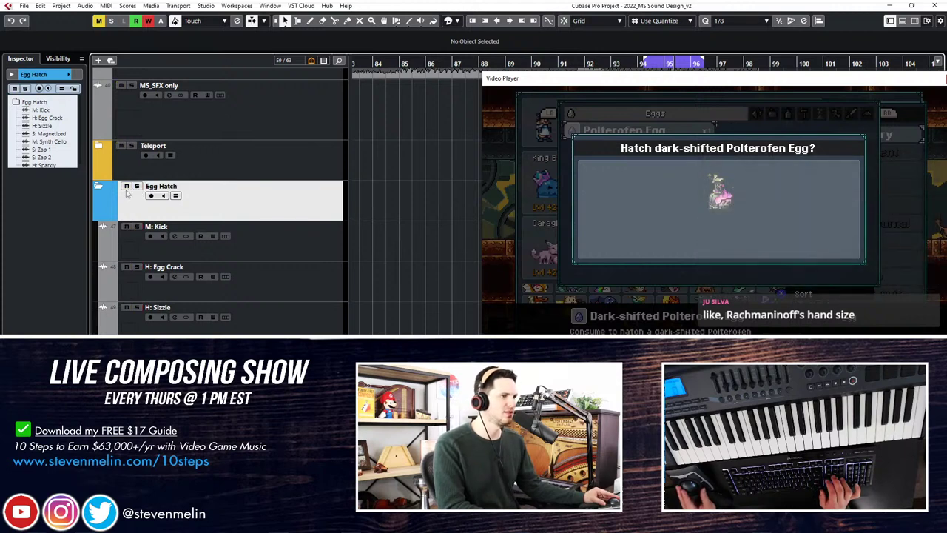
scroll(109, 193, "up", 3)
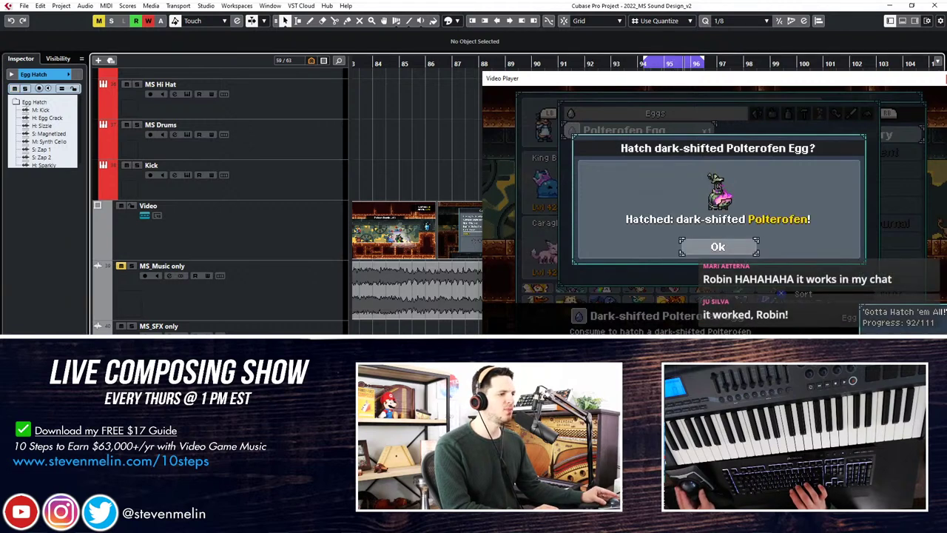
scroll(219, 201, "down", 5)
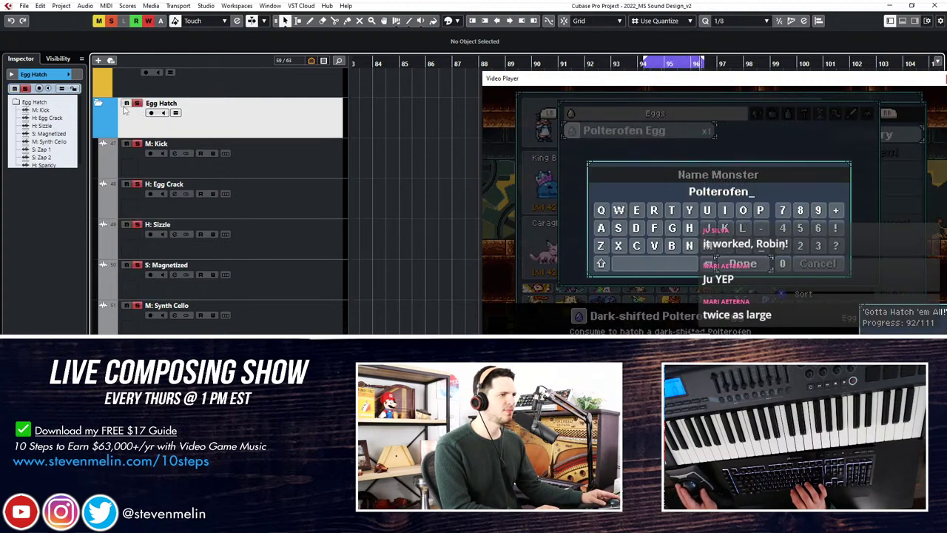
scroll(283, 318, "up", 2)
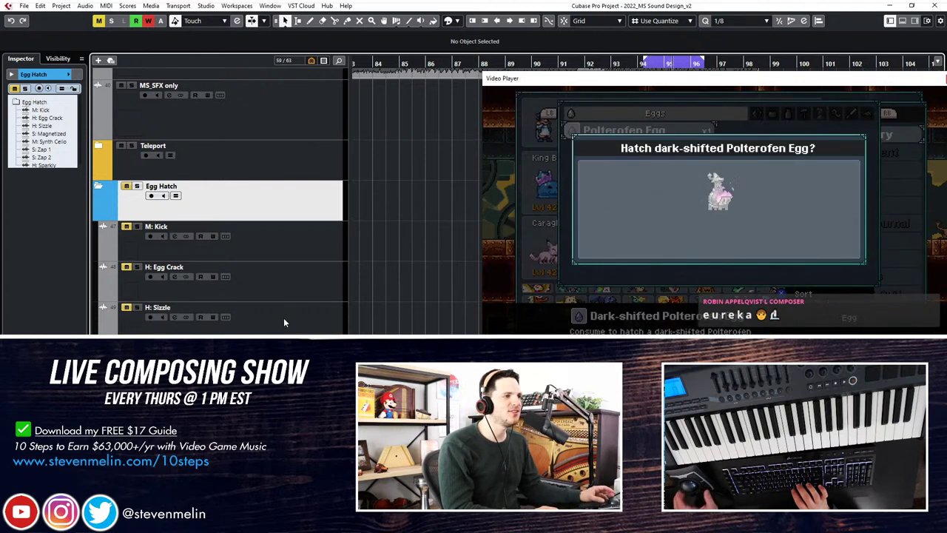
scroll(284, 322, "down", 2)
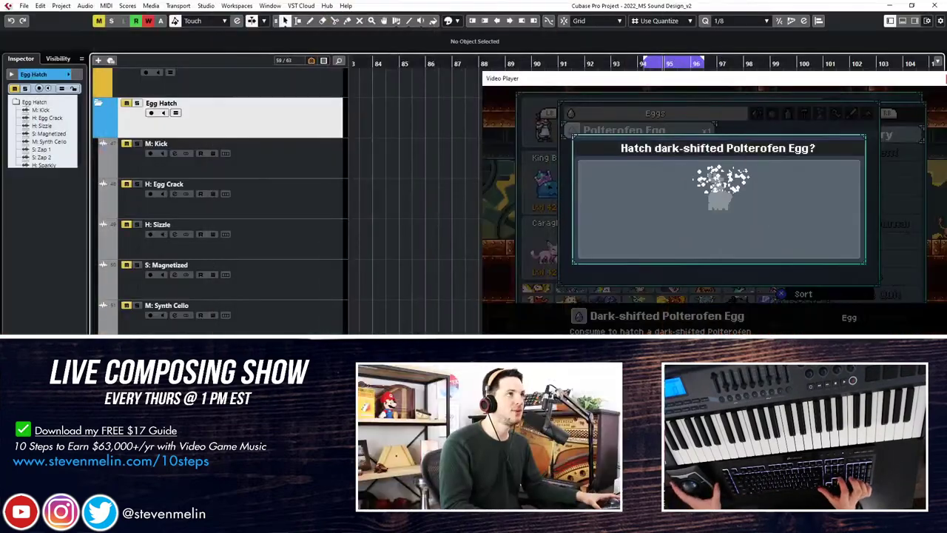
Delete the H: Sparkly track from the Egg Hatch folder.
left_click(44, 165)
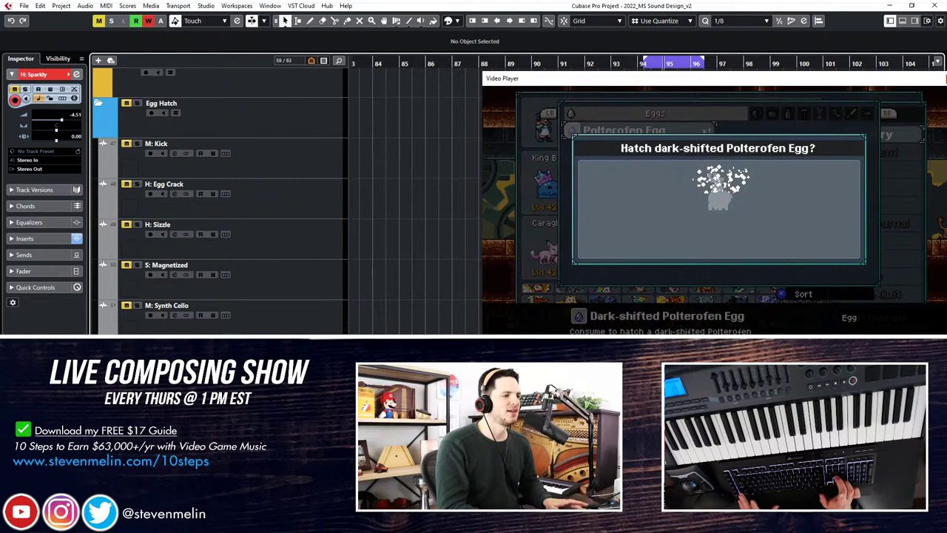
key("shift+Delete")
Select the MS Square Synth instrument track as the recording target for a new sound layer.
scroll(341, 281, "up", 3)
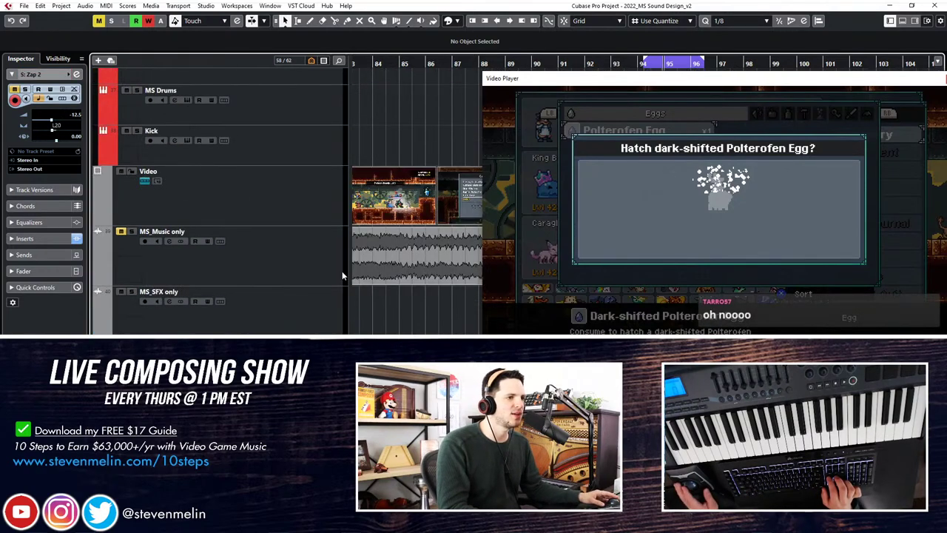
left_click(305, 255)
scroll(296, 231, "up", 8)
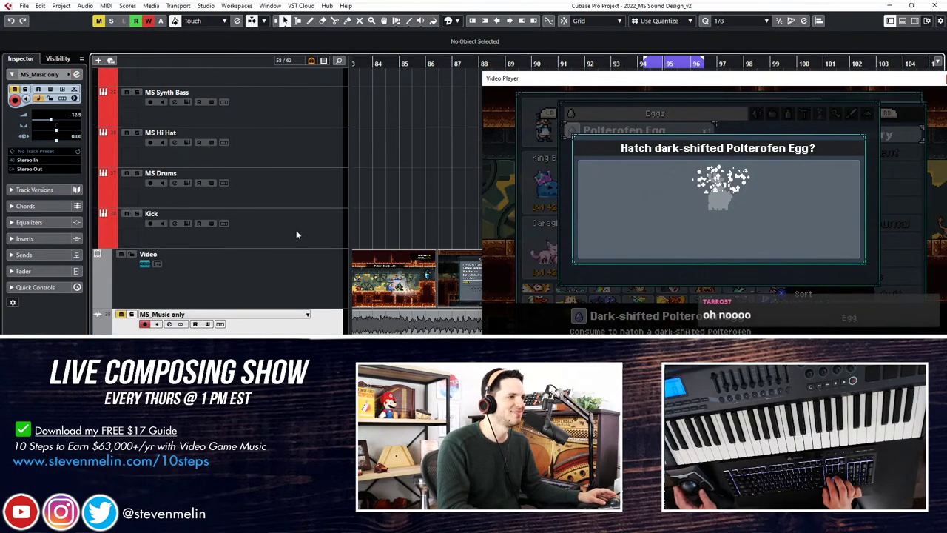
left_click(301, 273)
left_click(224, 269)
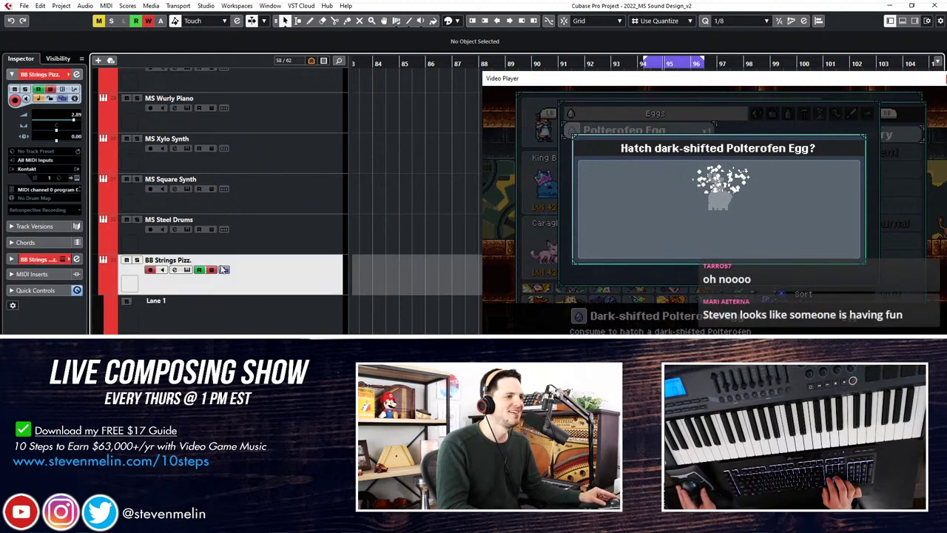
left_click(224, 269)
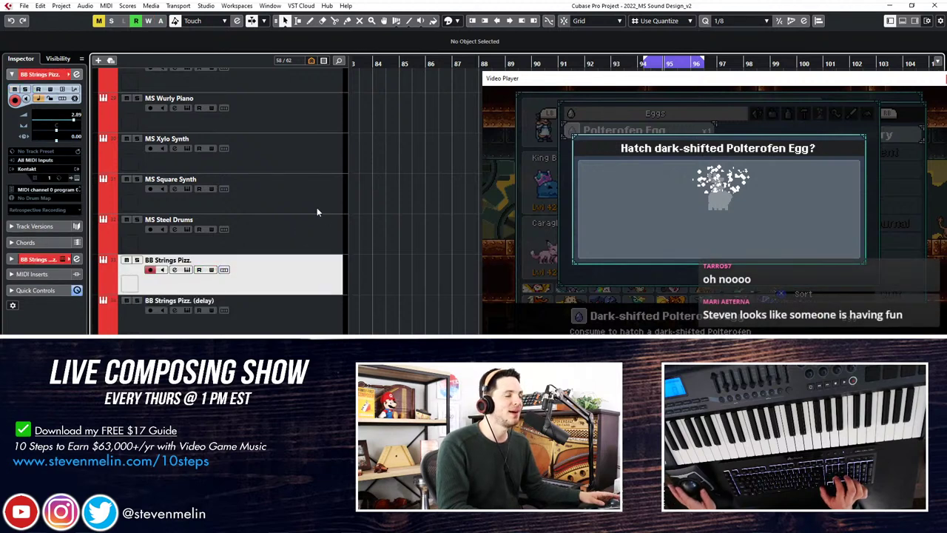
scroll(317, 207, "up", 3)
left_click(307, 279)
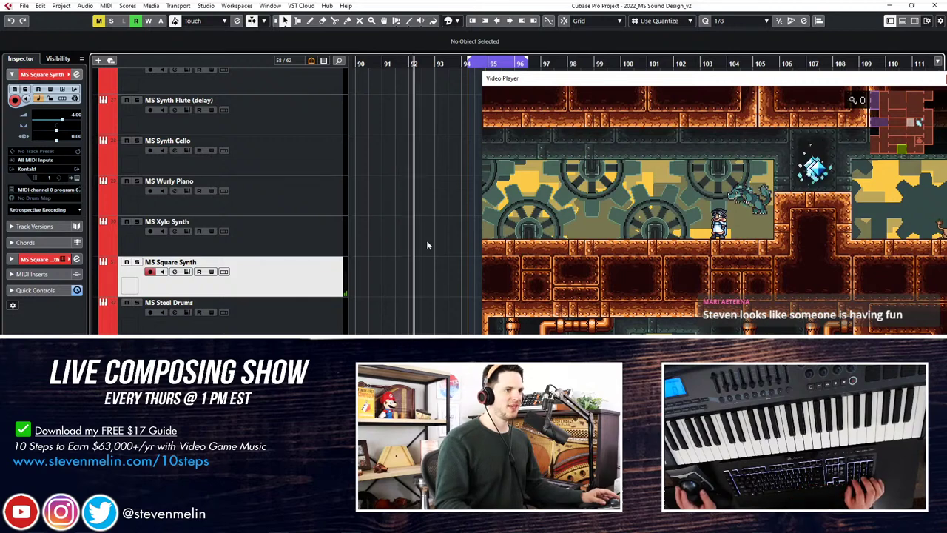
Unmute the Egg Hatch folder and record a played synth part on MS Square Synth across bars 94 to 96.
key("KP_Multiply")
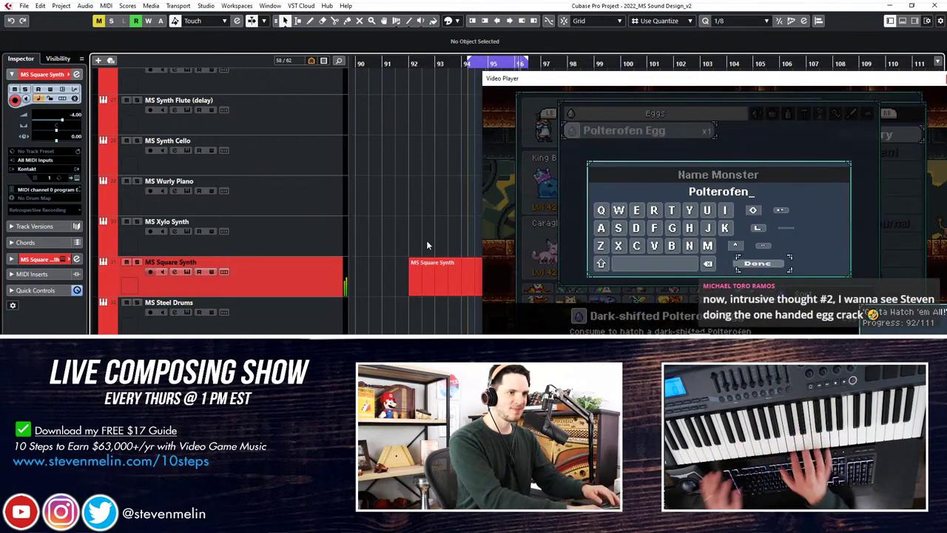
key("space")
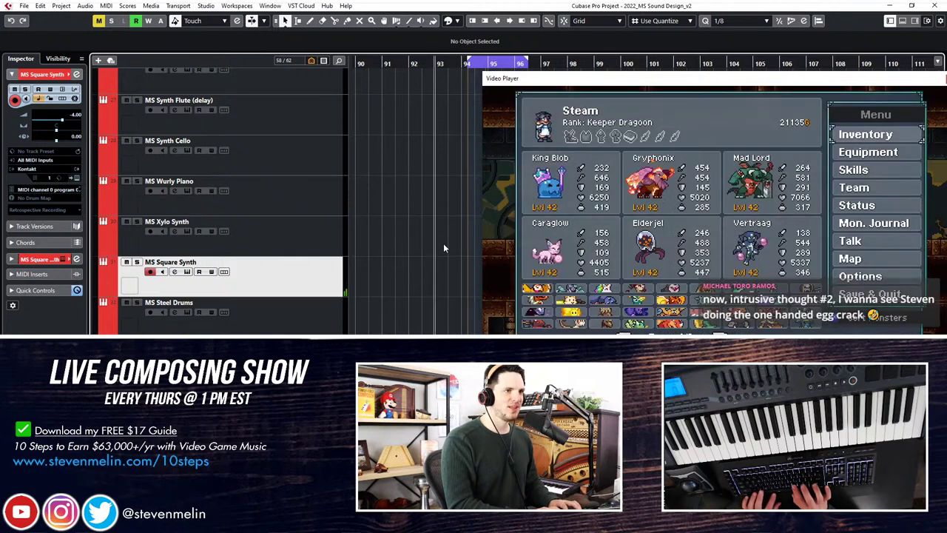
scroll(262, 215, "up", 15)
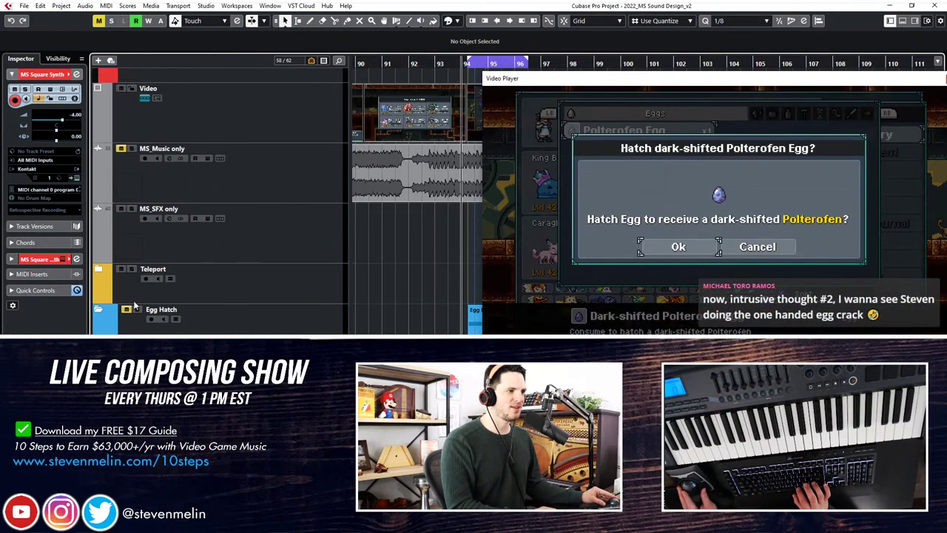
scroll(241, 263, "down", 15)
key("KP_Multiply")
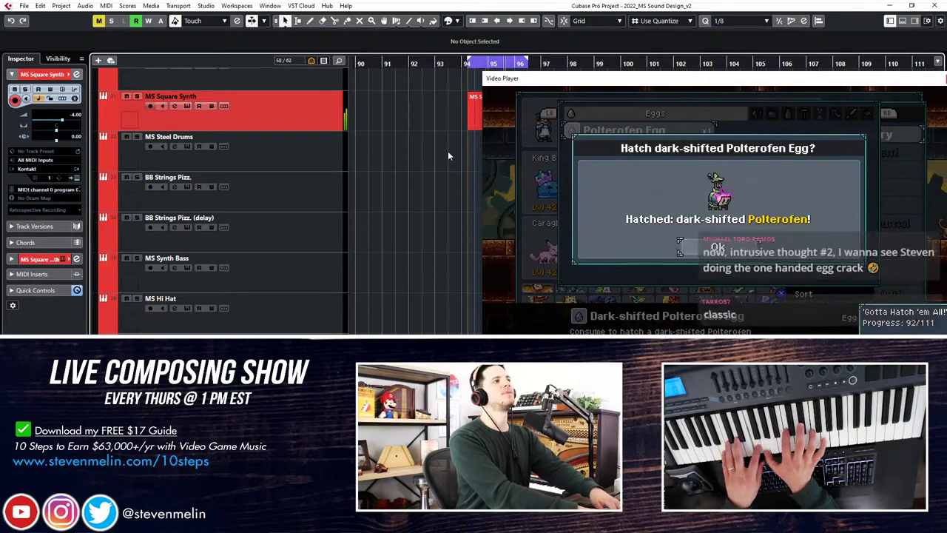
key("space")
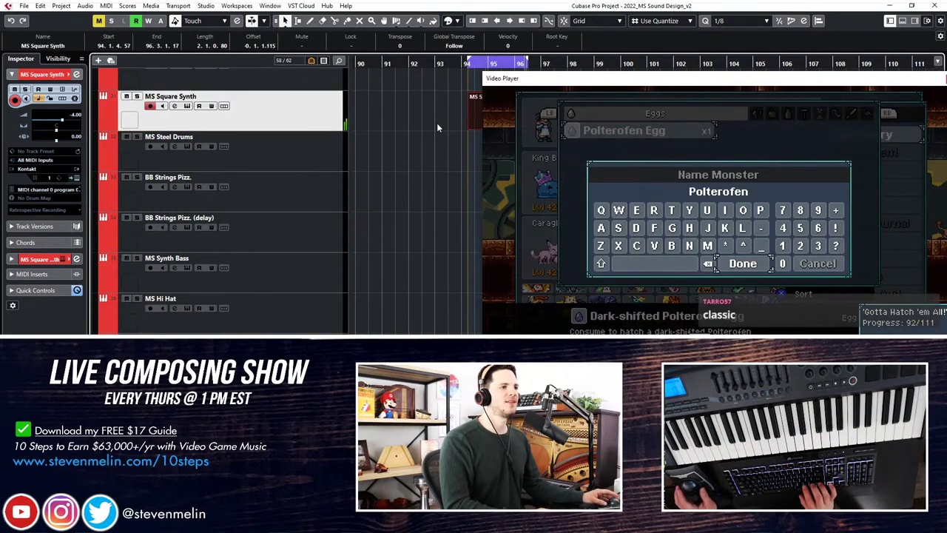
Inspect the recorded MS Square Synth part in the Key Editor with all its notes selected.
double_click(377, 118)
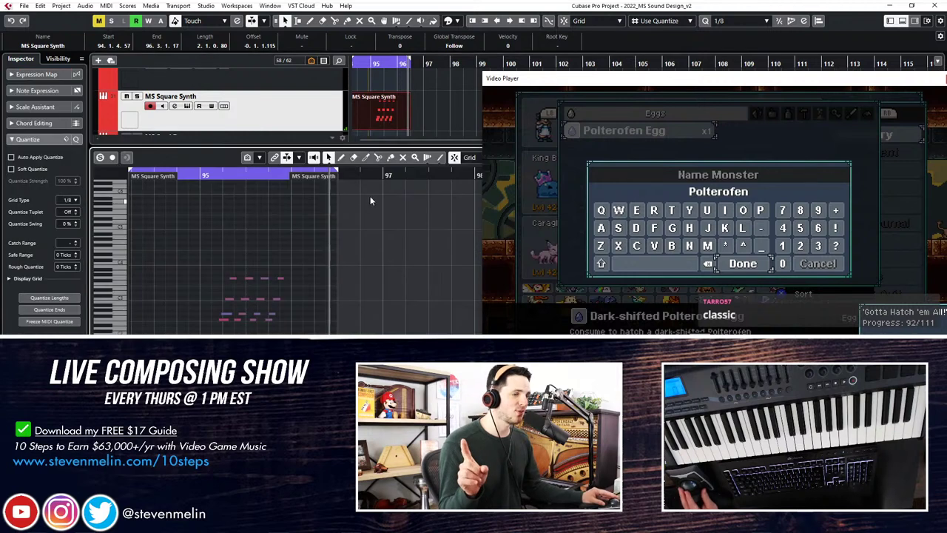
key("ctrl+a")
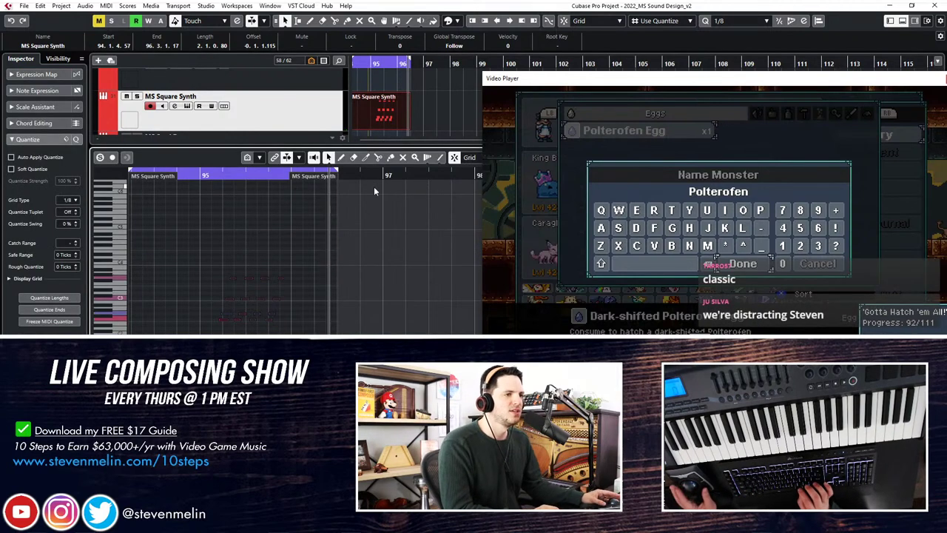
scroll(243, 240, "right", 2)
scroll(243, 240, "left", 2)
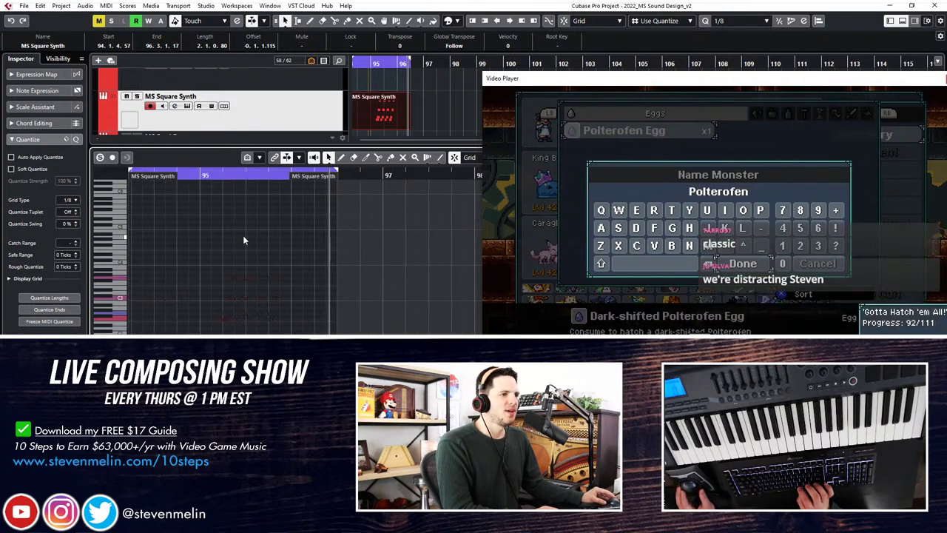
key("Return")
Solo the MS Square Synth part, render it in place to a new audio track and play back the result.
left_click(361, 163)
left_click(373, 124)
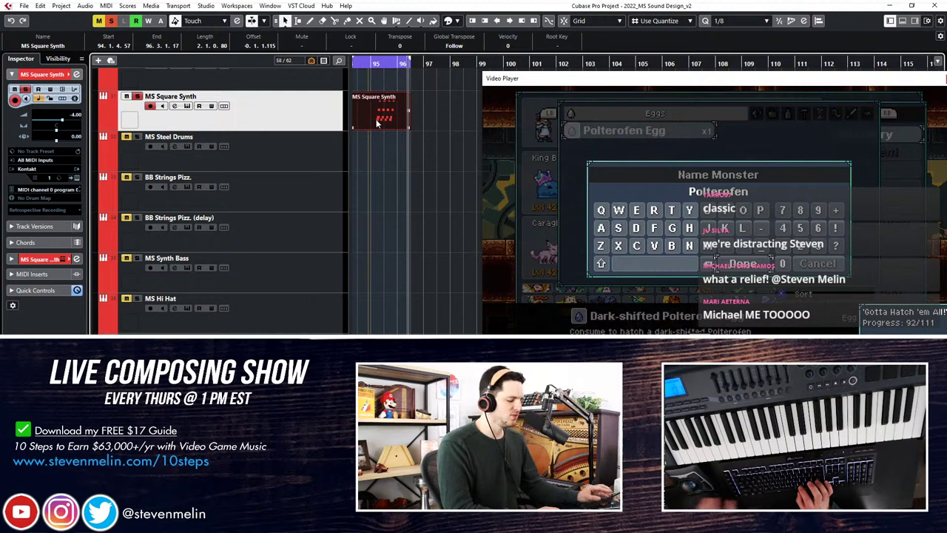
key("ctrl+r")
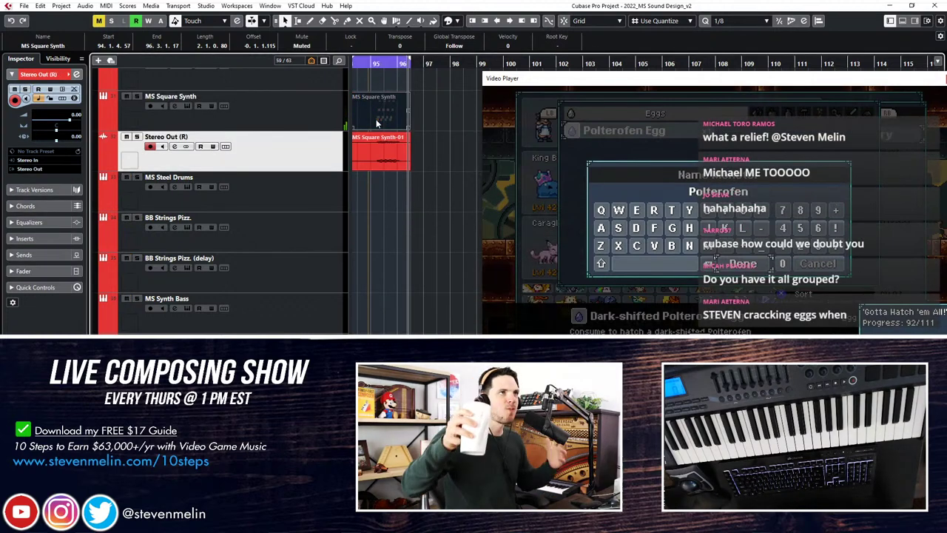
key("space")
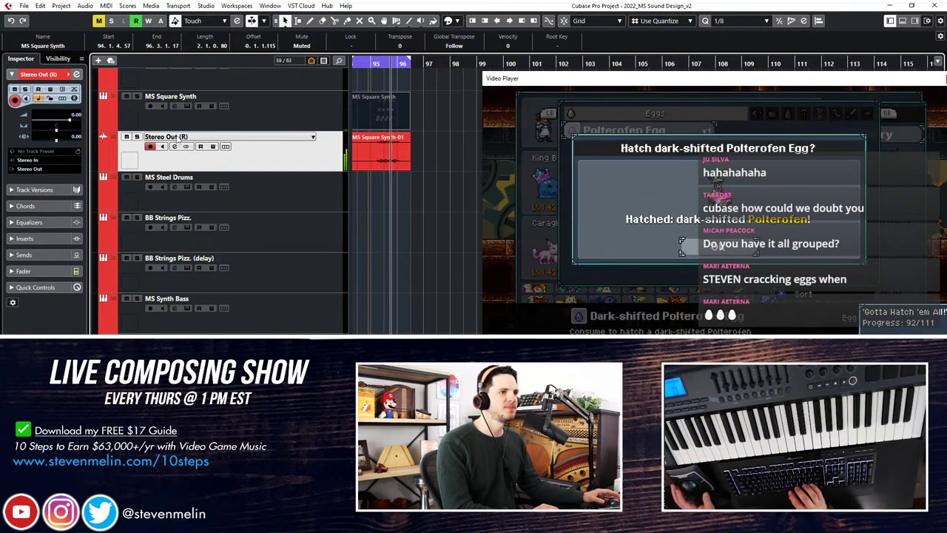
Delete the original muted MIDI part from the MS Square Synth track.
left_click(274, 113)
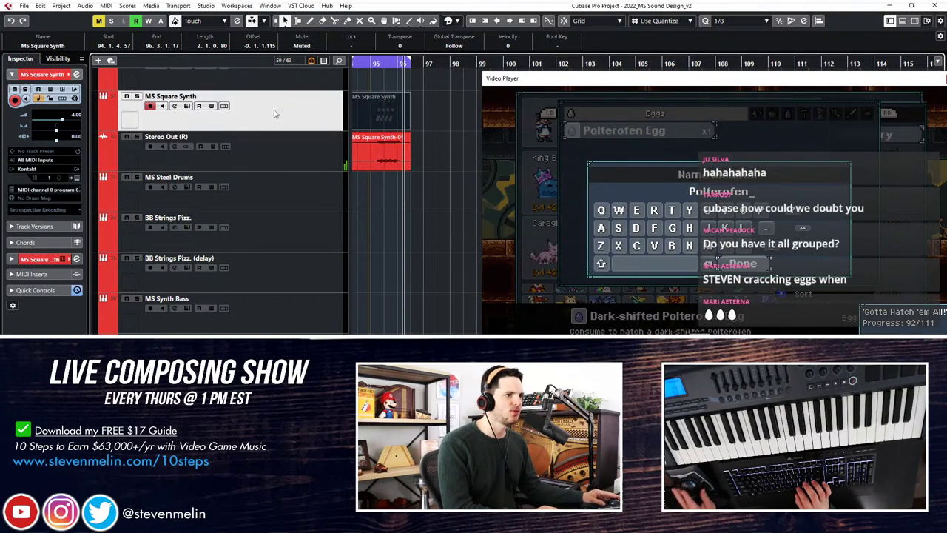
left_click(427, 113)
left_click(381, 113)
key("Delete")
Move the rendered Stereo Out (R) audio track into the Egg Hatch folder, below S: Zap 2.
left_click(276, 148)
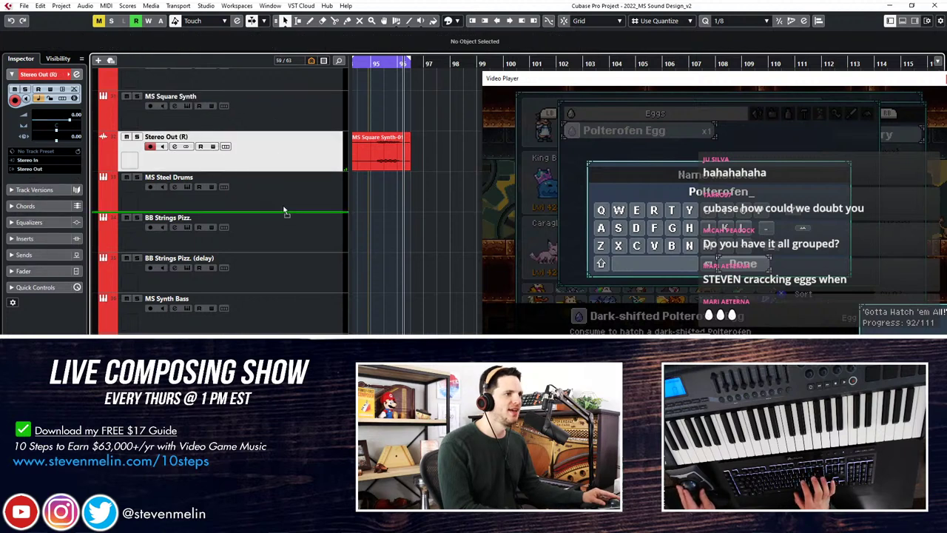
scroll(285, 201, "down", 2)
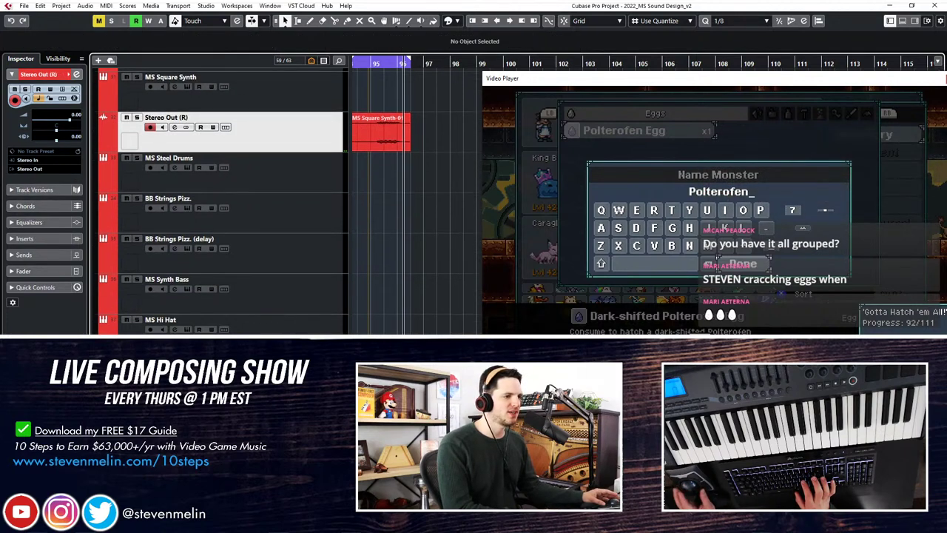
left_click_drag(276, 133, 277, 433)
scroll(250, 232, "down", 7)
scroll(249, 232, "up", 2)
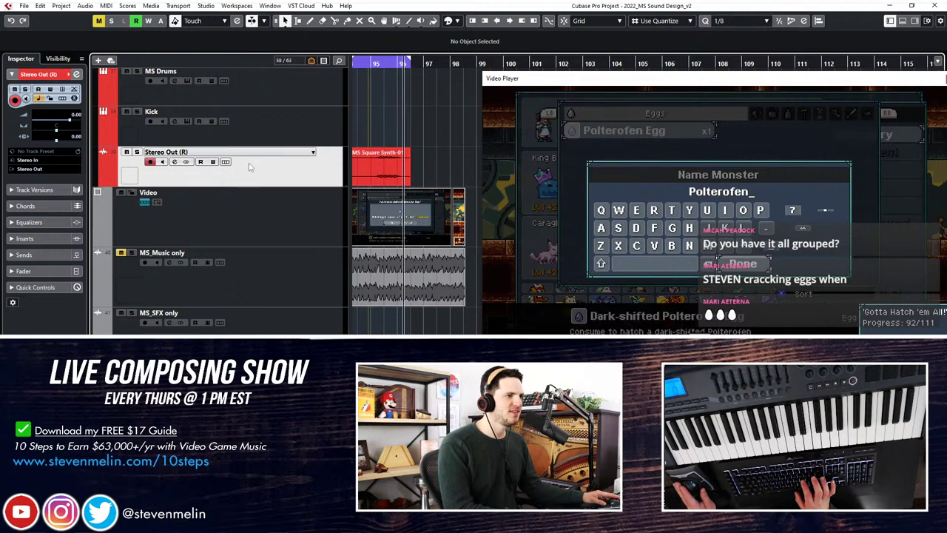
scroll(222, 199, "down", 6)
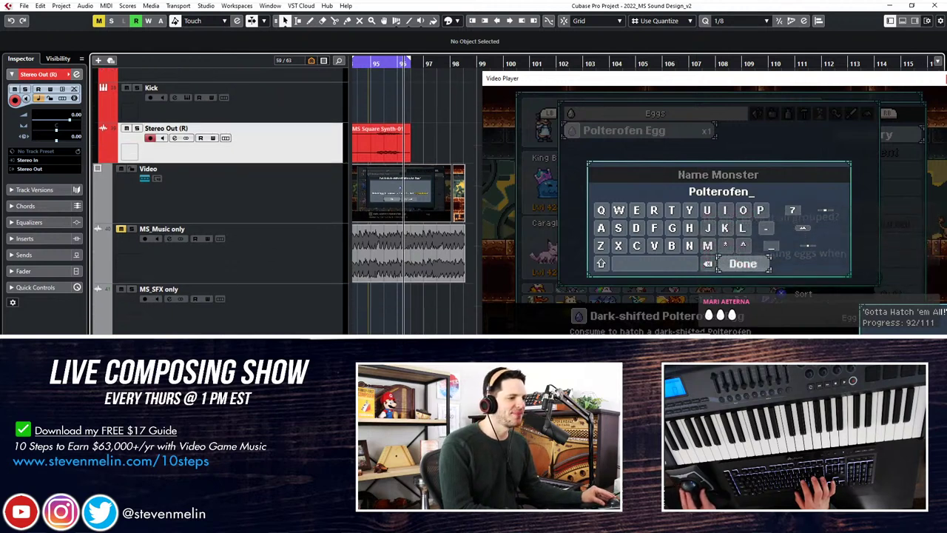
scroll(222, 200, "down", 5)
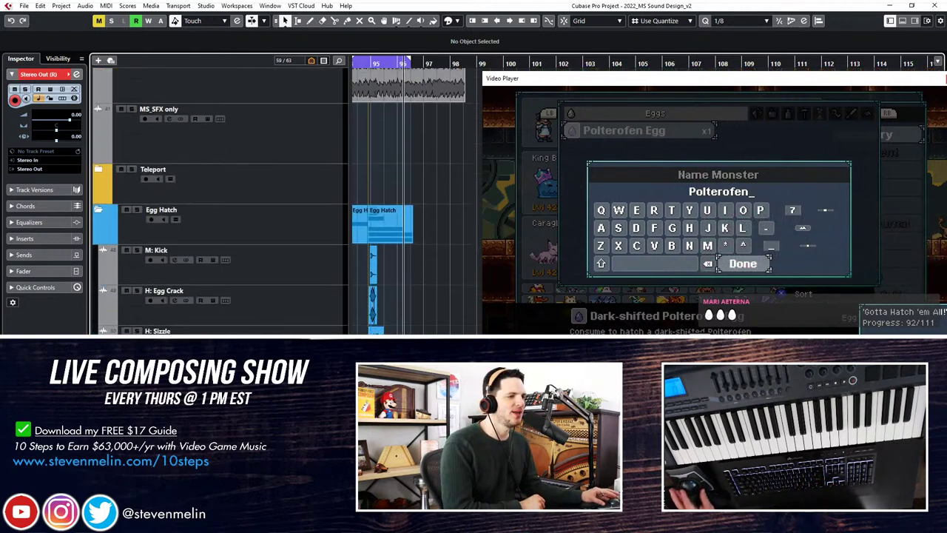
scroll(145, 286, "down", 1)
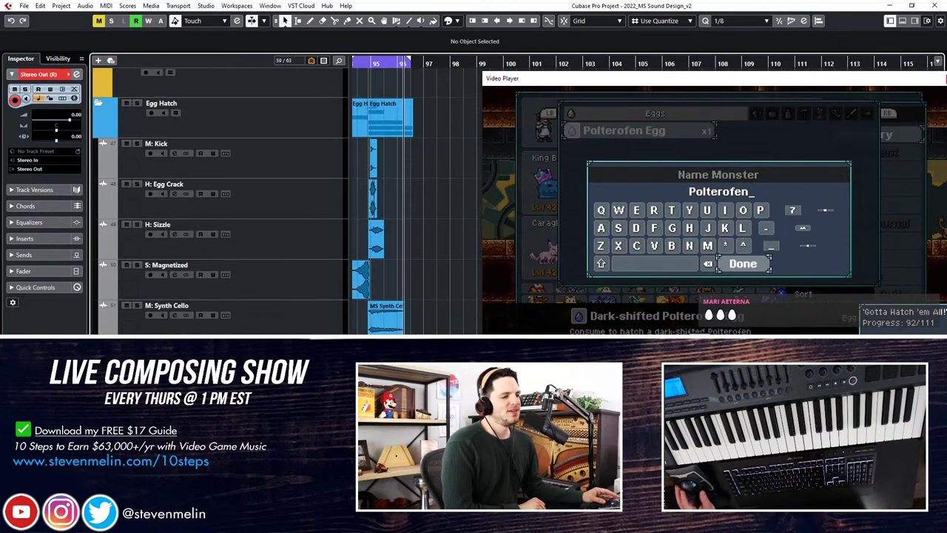
left_click_drag(146, 287, 176, 139)
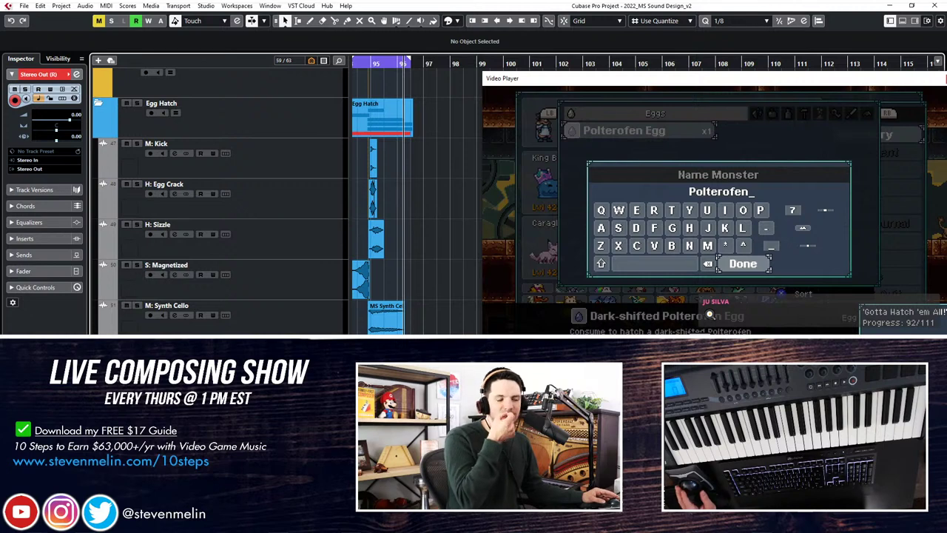
Trim the quiet start off the MS Square Synth-01 clip and align its beginning with the S: Zap clips at 94.4.2.116.
key("h")
key("h")
key("h")
key("h")
key("h")
key("h")
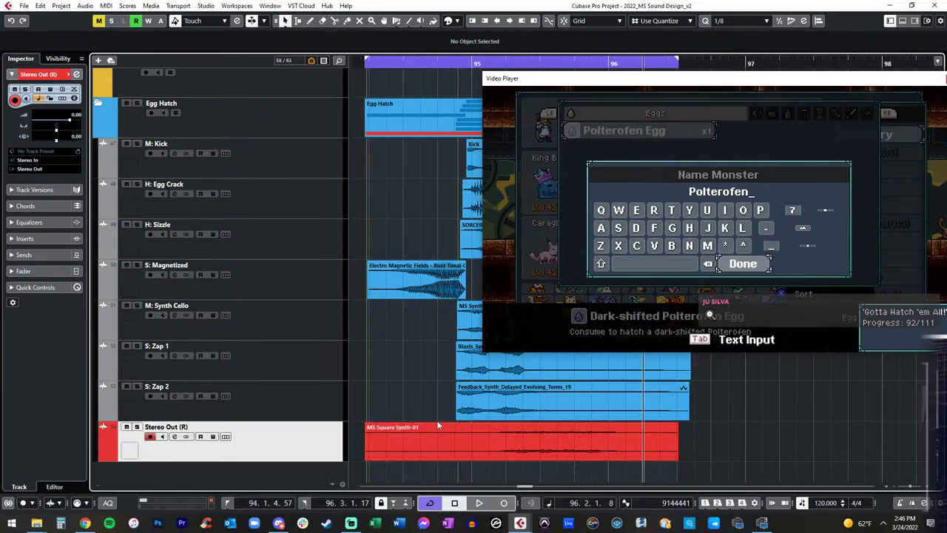
left_click_drag(366, 453, 474, 446)
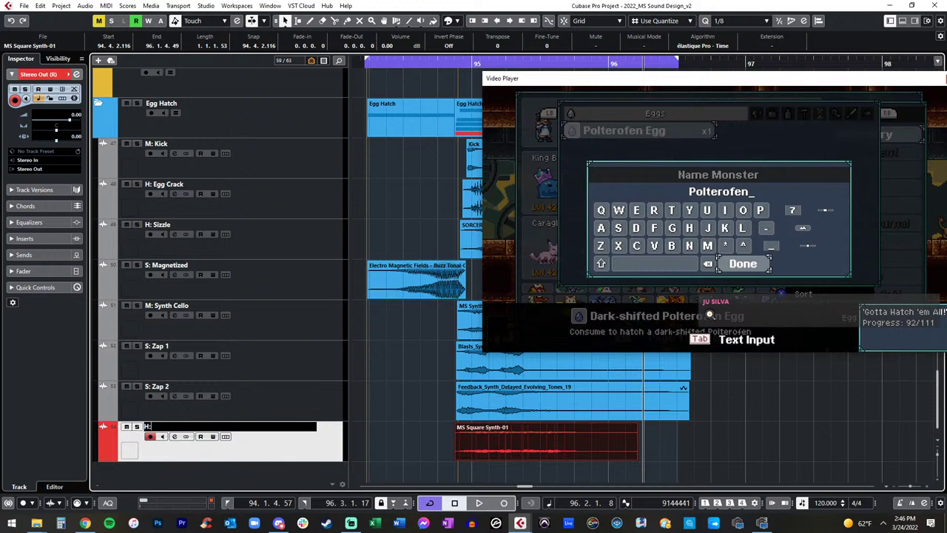
Rename the rendered audio track to H: Sparkly7.
type("ty")
key("Return")
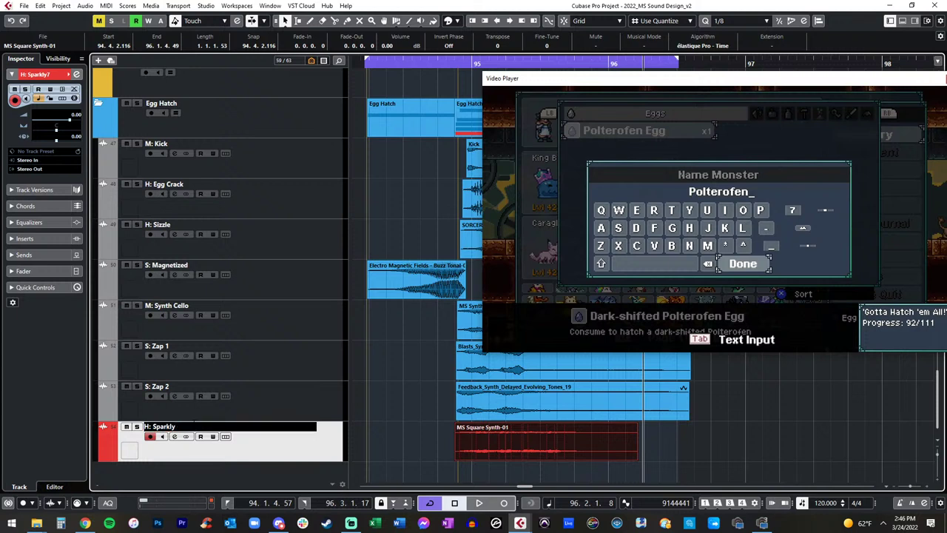
type("7")
key("Return")
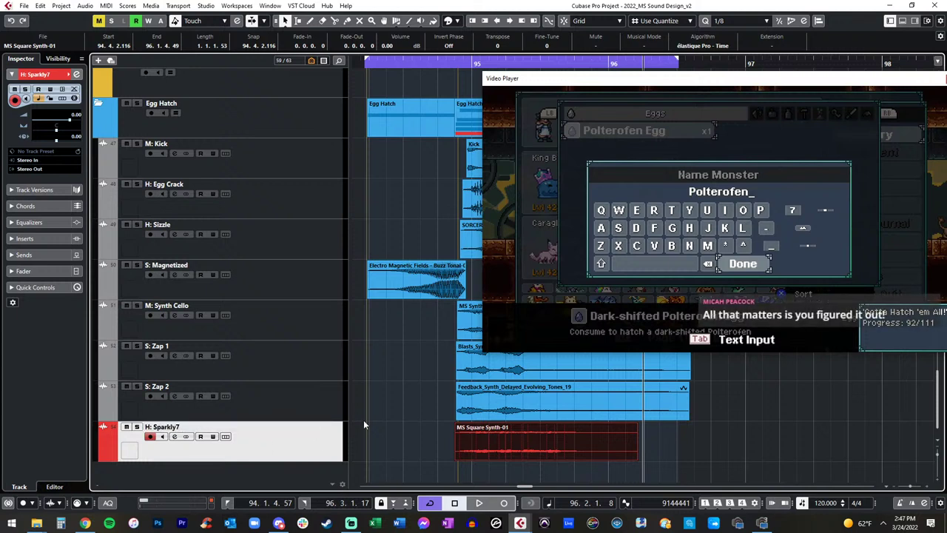
Solo H: Sparkly7, insert StereoDelay with Delay 1 mix 0% and Delay 2 at 1/16 with 63% mix, and play it back.
left_click(485, 442)
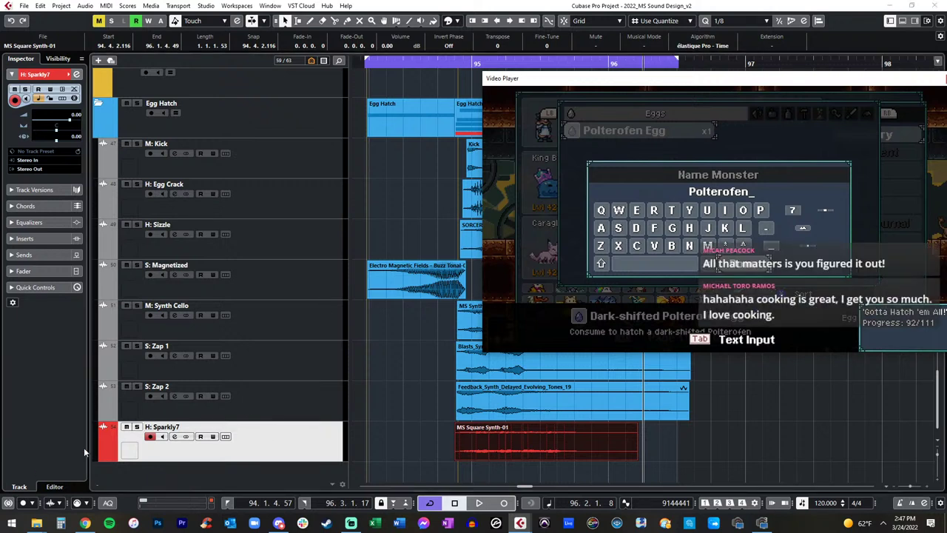
left_click(139, 437)
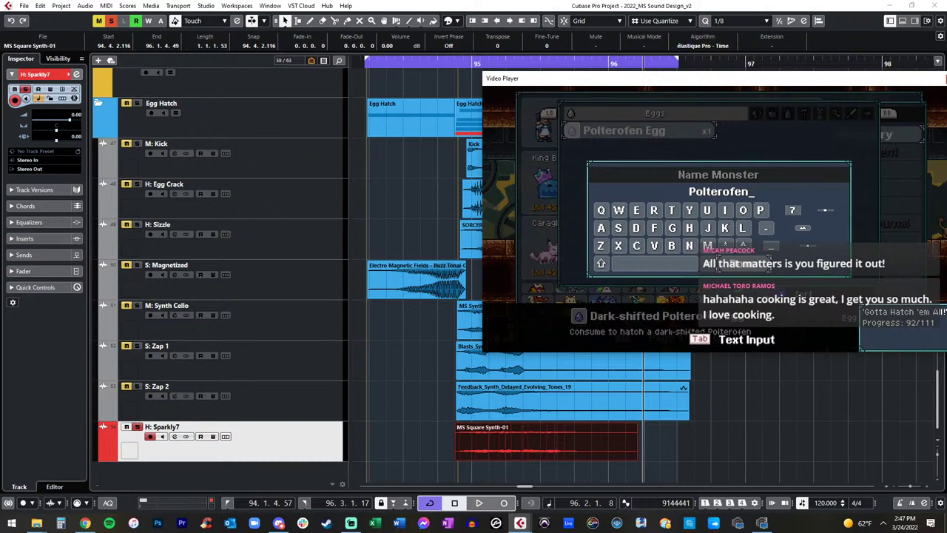
left_click_drag(500, 157, 235, 74)
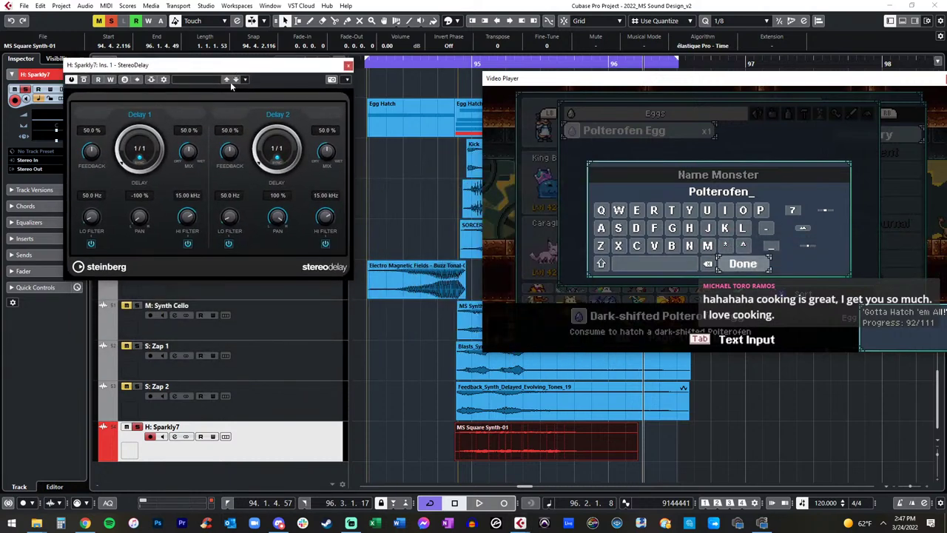
left_click(276, 149)
left_click(293, 208)
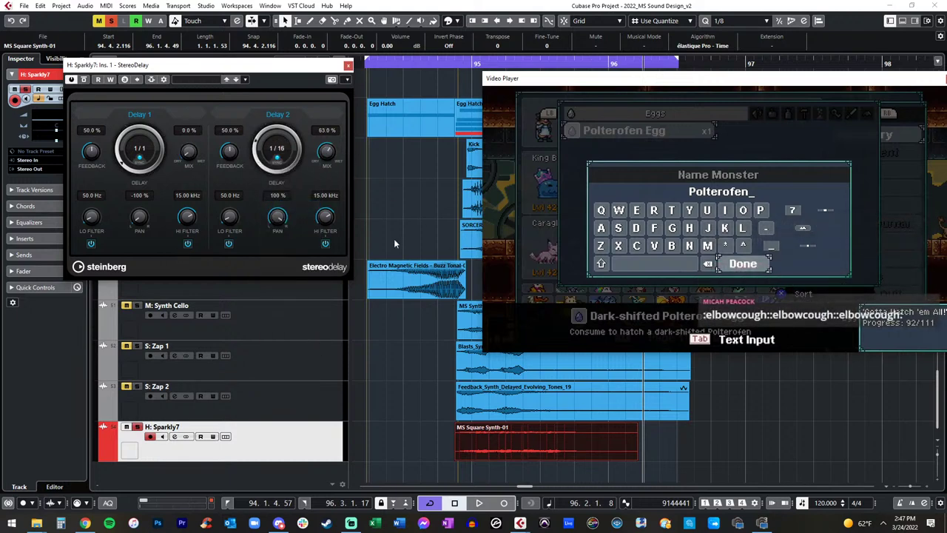
key("space")
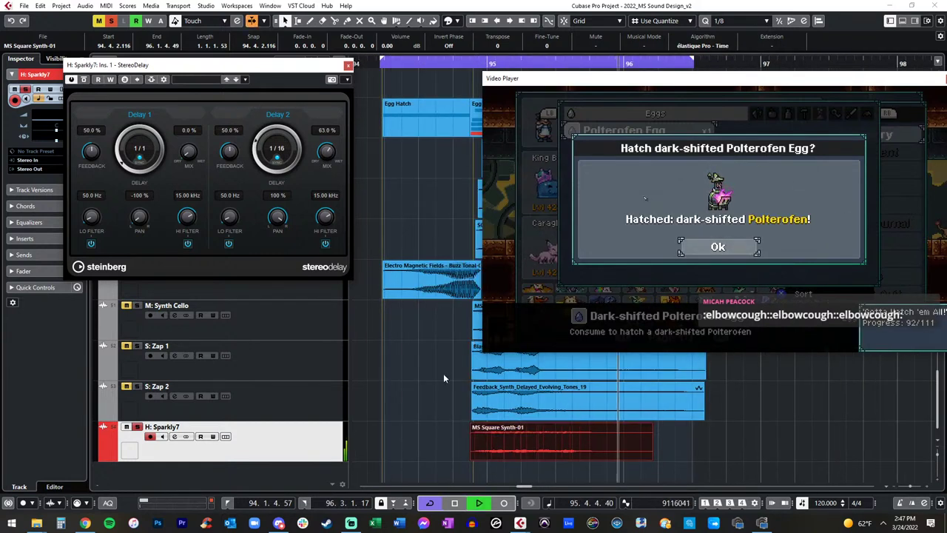
Change the StereoDelay's Delay 2 time to 1/8 and close the plug-in.
left_click(277, 150)
left_click(279, 189)
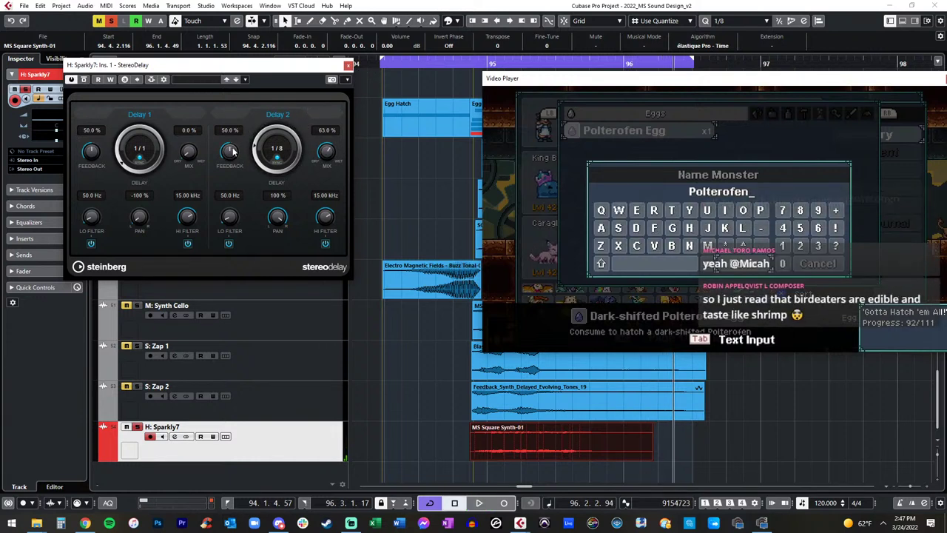
left_click(348, 66)
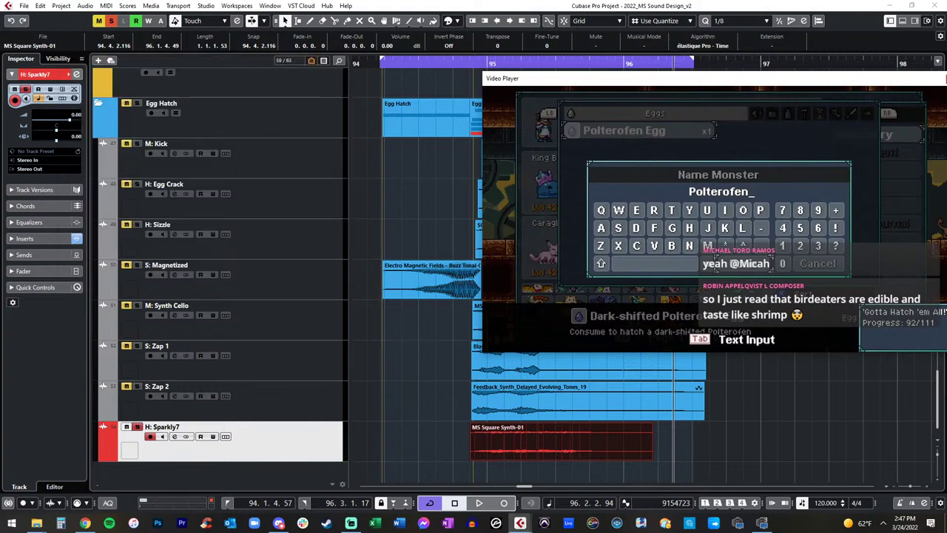
Insert FabFilter Pro-Q on H: Sparkly7 and add a high-cut filter at about 4235 Hz, removing the stray low shelf.
left_click_drag(0, 119, 313, 101)
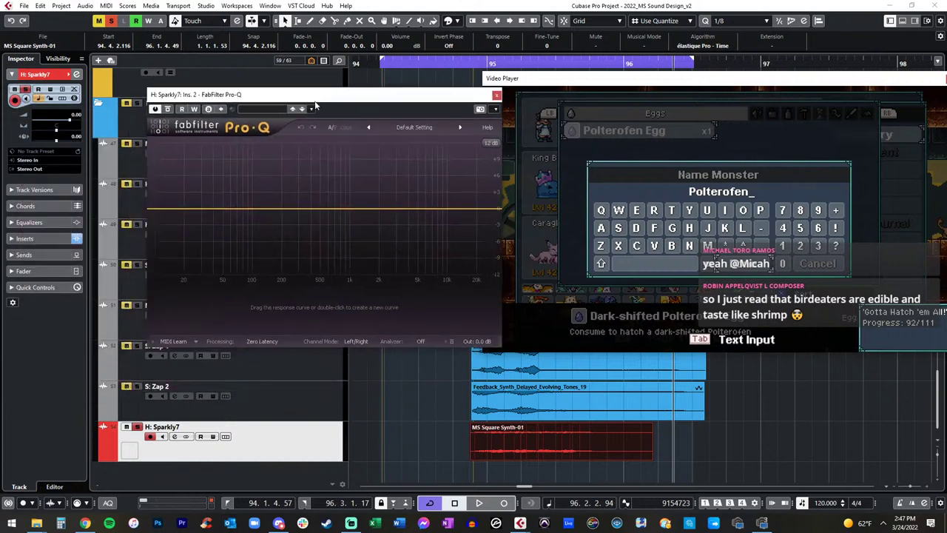
key("KP_1")
double_click(480, 206)
left_click_drag(471, 213, 411, 232)
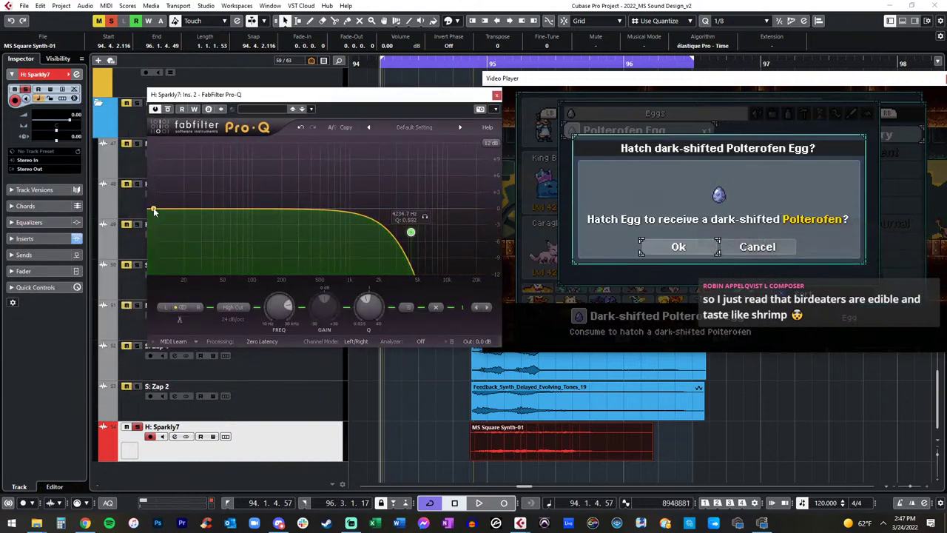
left_click(315, 213)
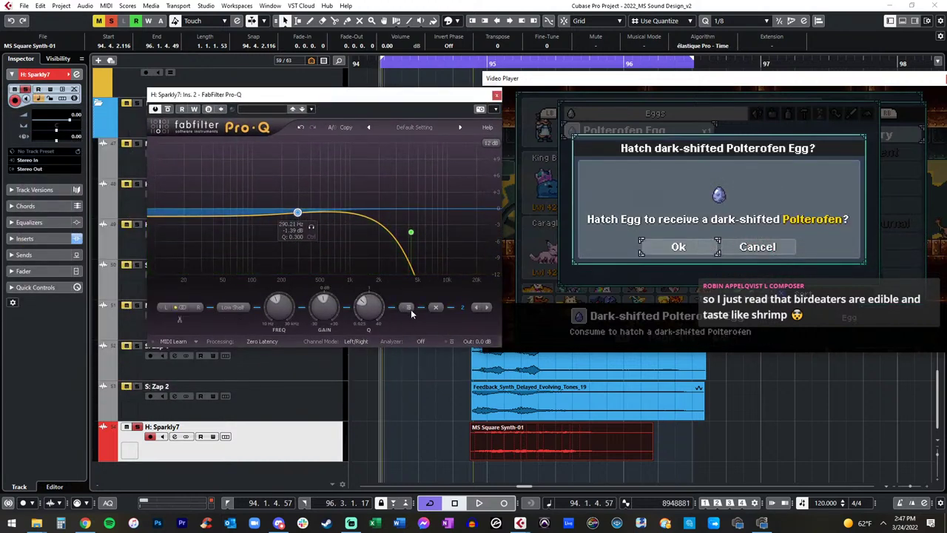
left_click(436, 307)
During playback, add a low cut at about 700 Hz and raise the high cut to about 11.9 kHz.
key("space")
left_click_drag(156, 209, 333, 219)
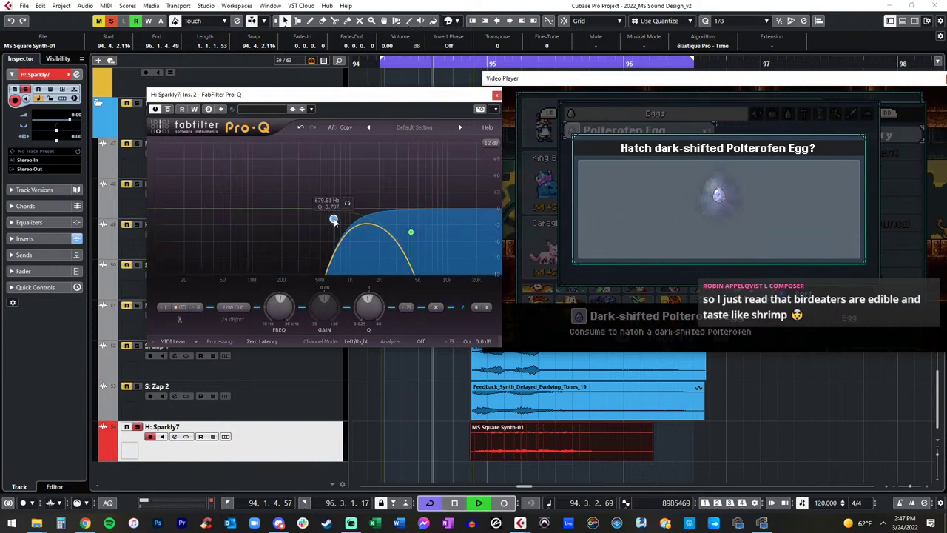
left_click_drag(411, 233, 456, 235)
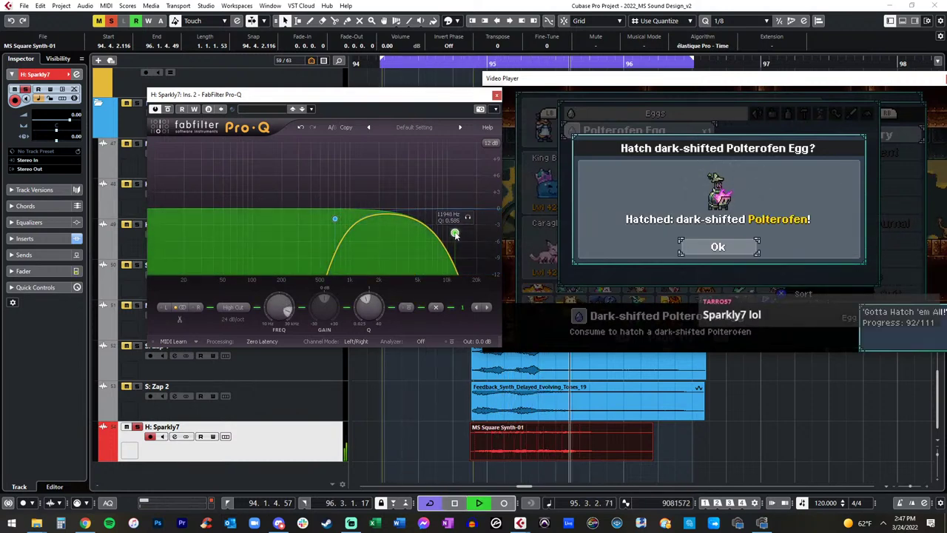
Add a bell cut of -6.16 dB at 2056 Hz, and set the low cut near 800 Hz and the high cut near 6518 Hz.
left_click_drag(400, 220, 381, 178)
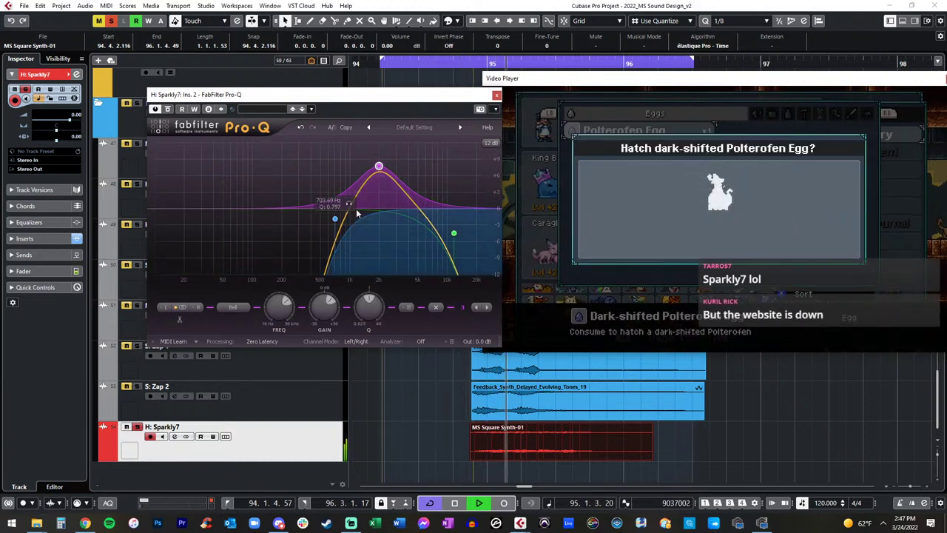
left_click_drag(378, 166, 380, 242)
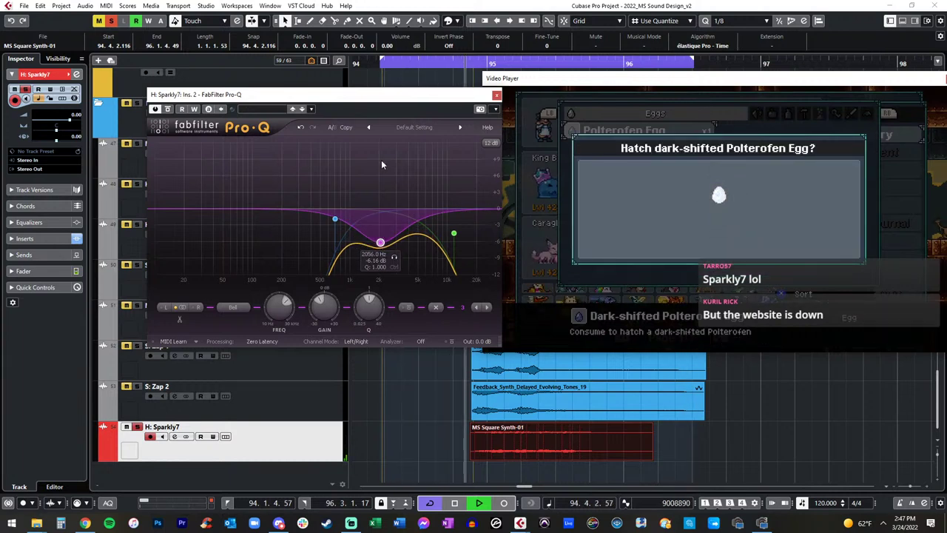
left_click_drag(334, 219, 287, 219)
left_click_drag(454, 233, 400, 213)
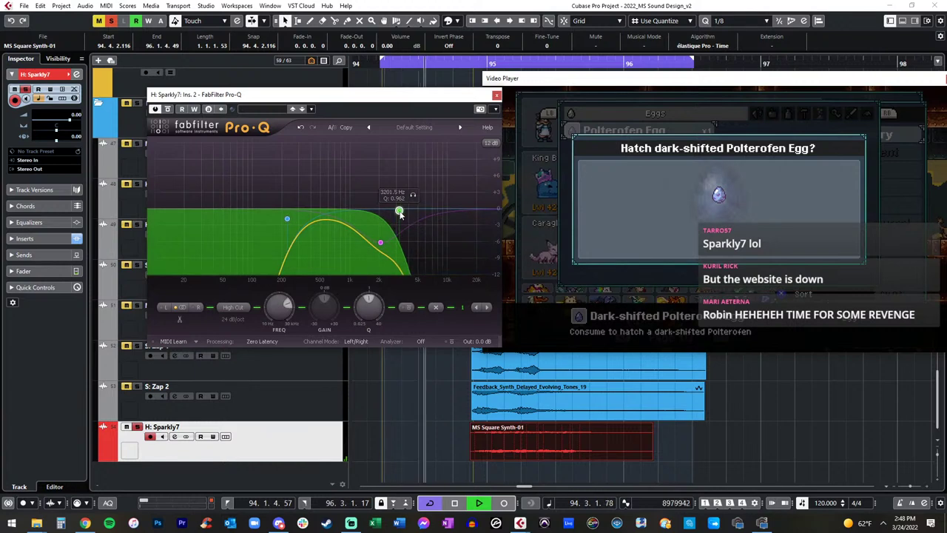
left_click_drag(287, 219, 340, 212)
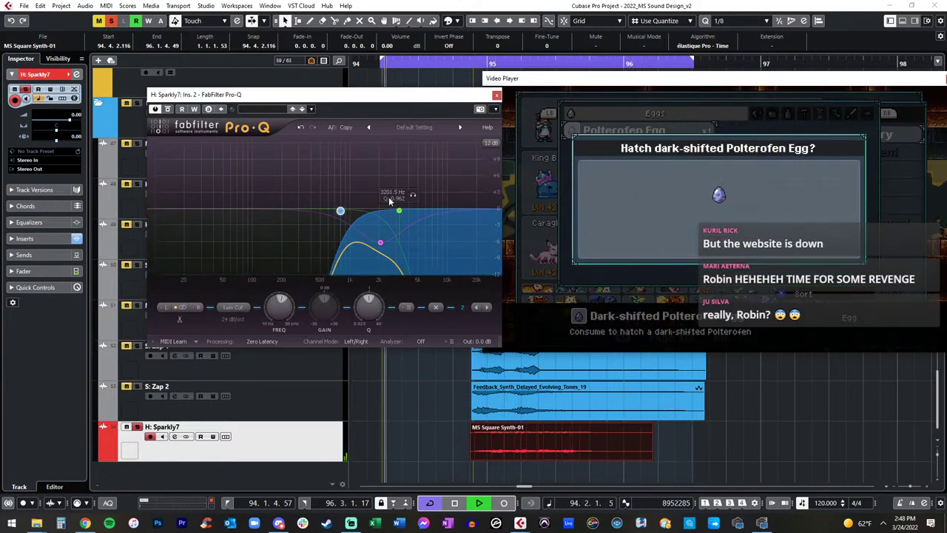
left_click_drag(399, 211, 430, 210)
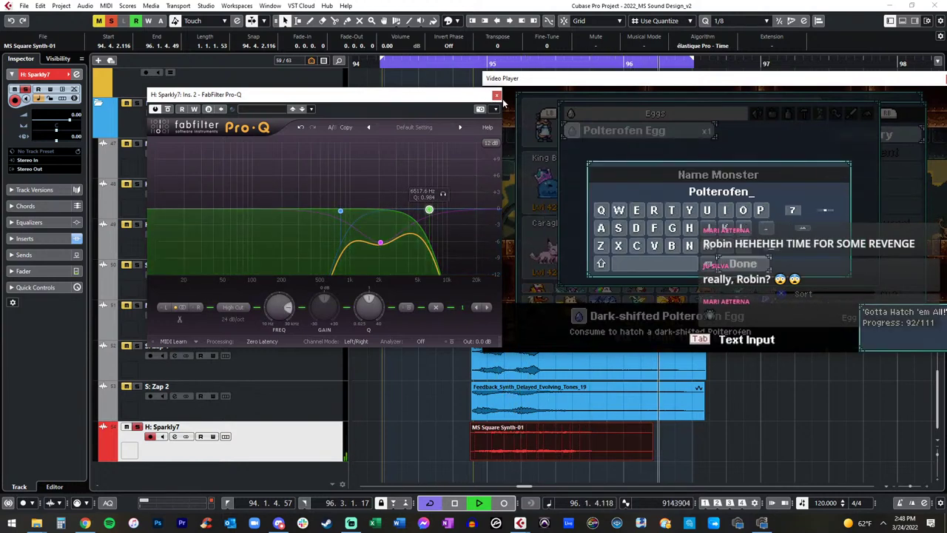
left_click(496, 94)
key("space")
Move the MS Square Synth-01 clip to 94.4.4.15, shorten it to end at 95.2.4.3 with short fades at both ends, and play it.
left_click_drag(591, 449, 602, 451)
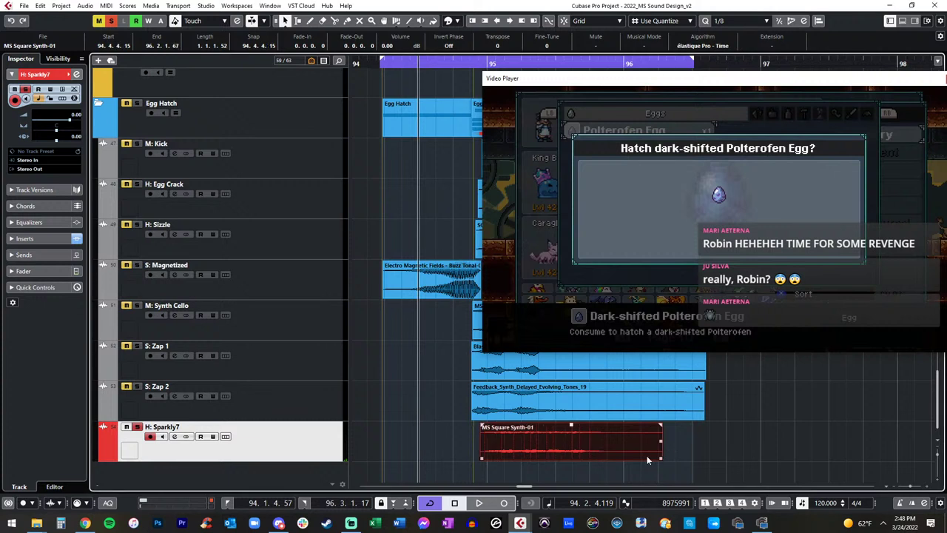
left_click_drag(662, 458, 545, 464)
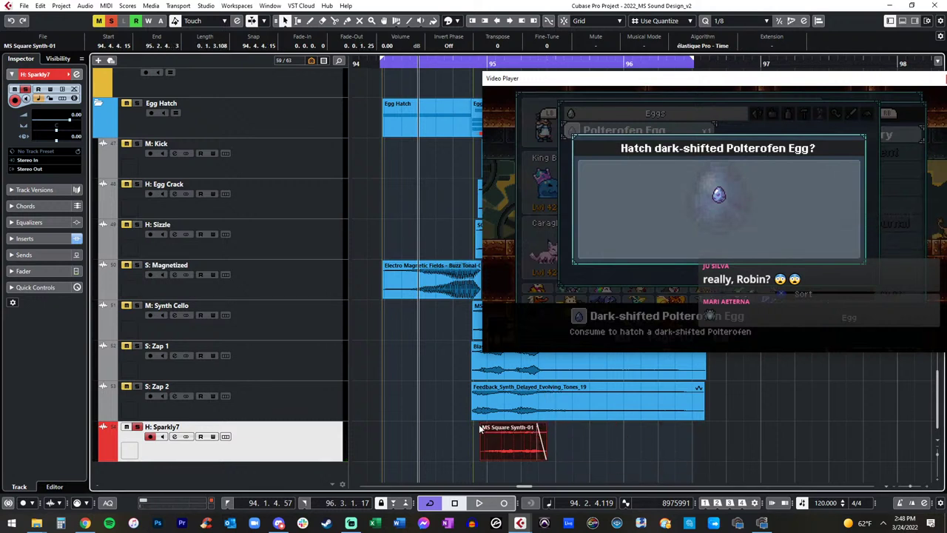
key("KP_1")
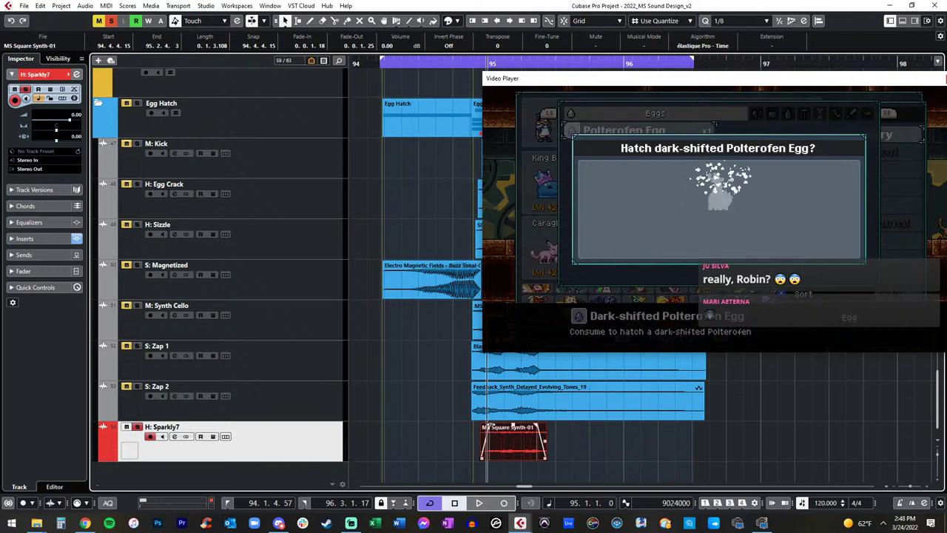
key("space")
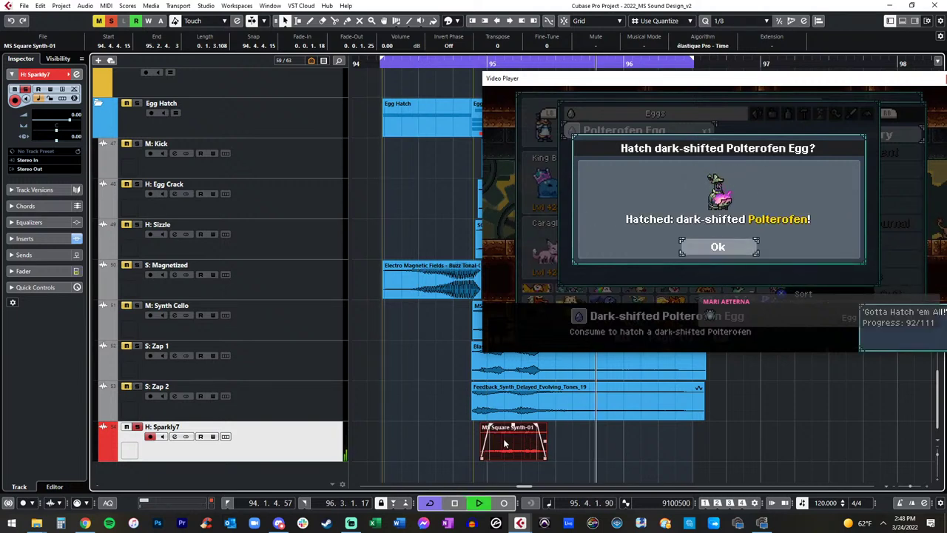
Move the MS Square Synth-01 clip to 95.1.2.114 and trim its end to 95.3.2.47 with a 0.0.3.83 fade-out.
key("space")
left_click_drag(533, 448, 544, 444)
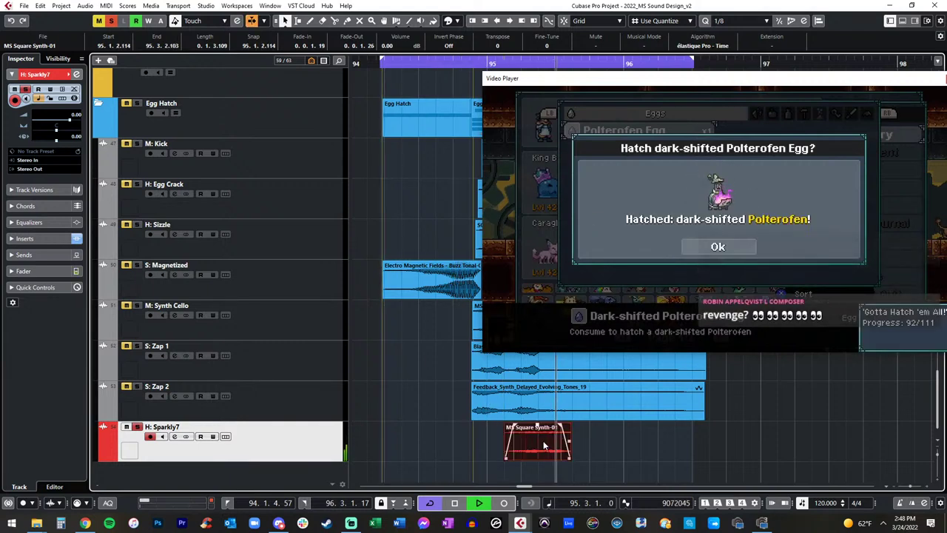
left_click_drag(570, 453, 566, 427)
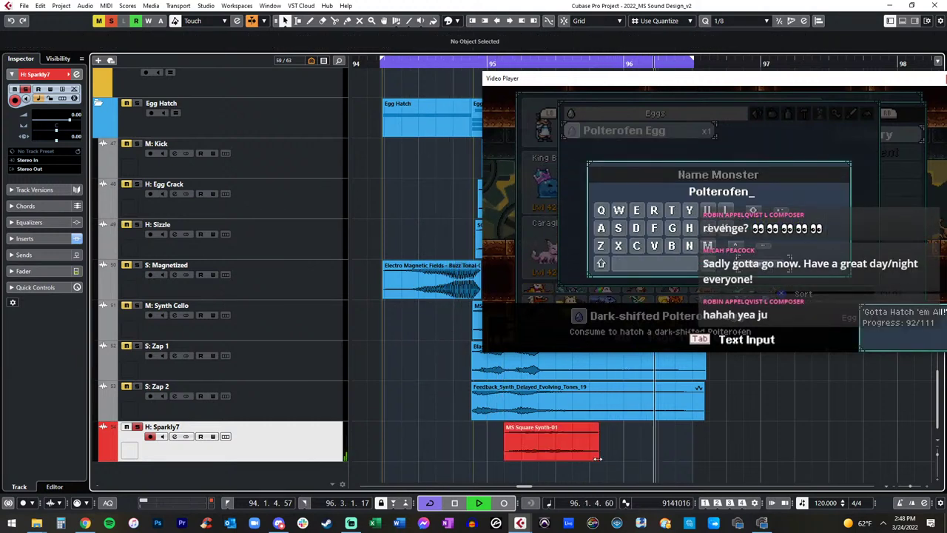
left_click_drag(598, 457, 567, 457)
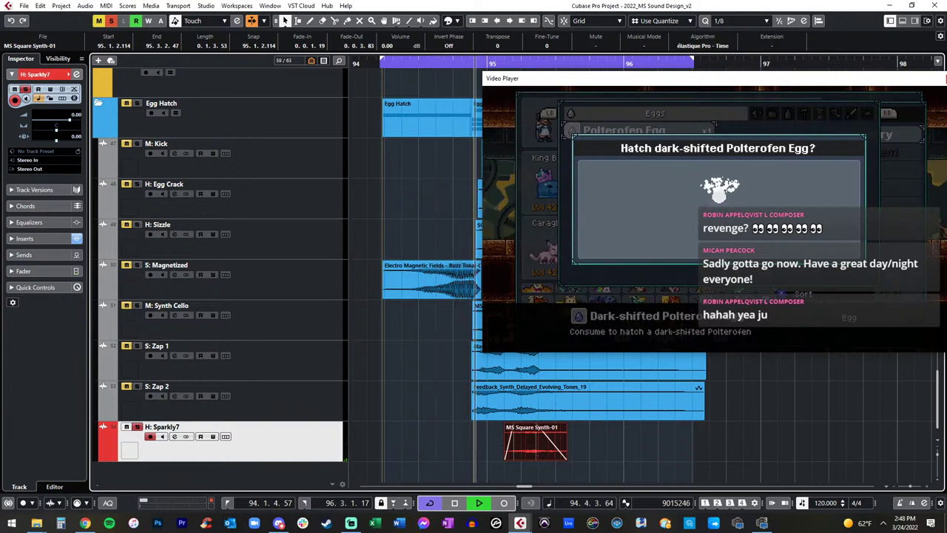
Raise the Pro-Q high cut on H: Sparkly7 well above 10 kHz, close the equalizer and unsolo the track.
left_click_drag(429, 211, 466, 210)
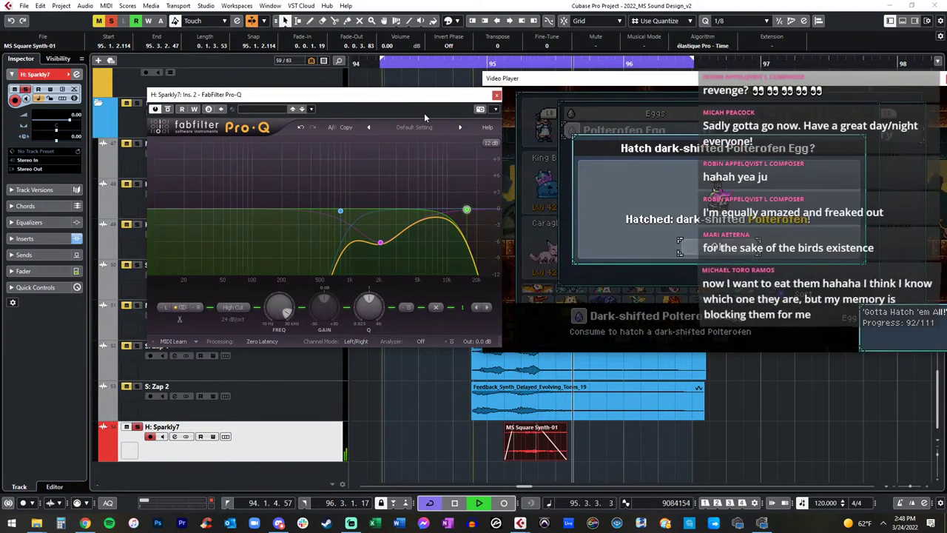
left_click(496, 94)
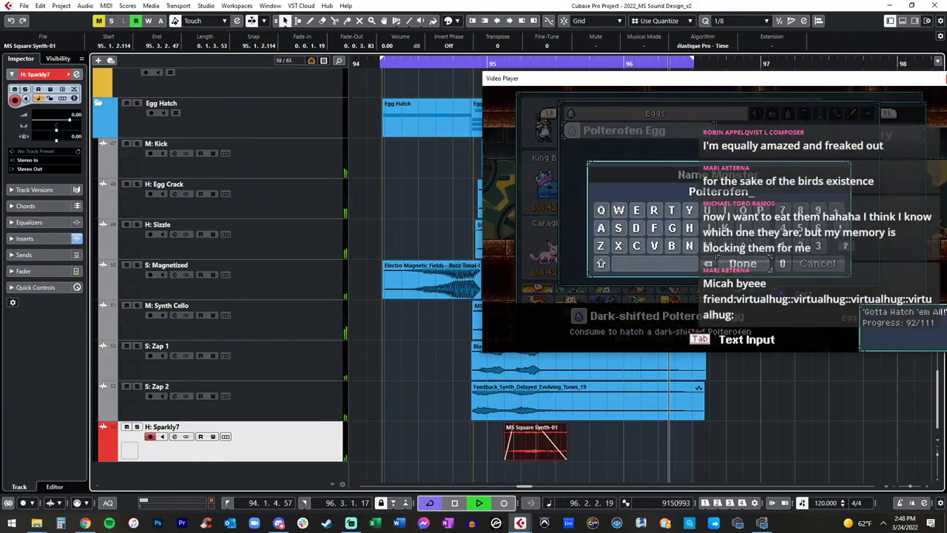
Raise the H: Sparkly7 track volume to 6.02 and change the Pro-Q bell to a +5.71 dB boost at 3201.5 Hz.
key("e")
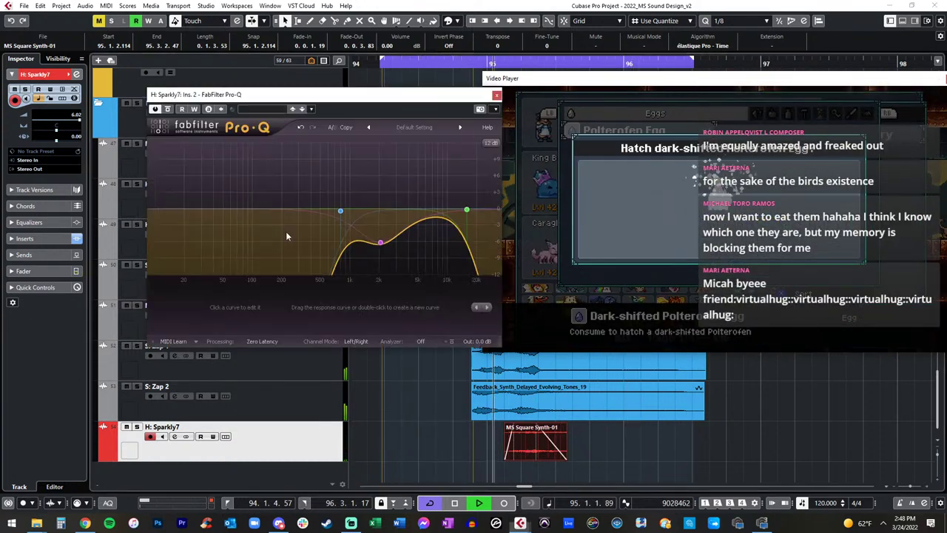
left_click_drag(380, 242, 398, 179)
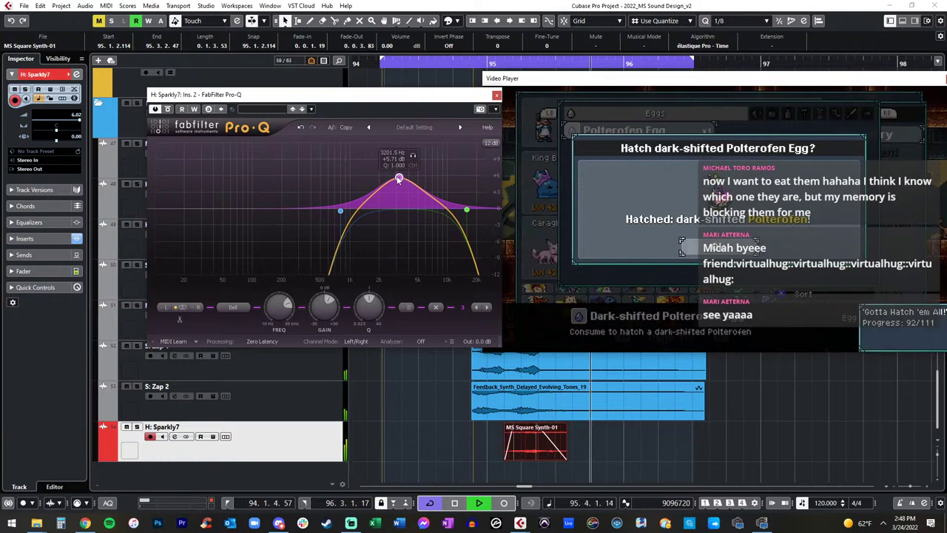
Give the Feedback_Synth_Delayed_Evolving_Tones_19 clip on S: Zap 2 a 0.0.3.37 fade-out and play back the mix.
left_click(682, 414)
key("space")
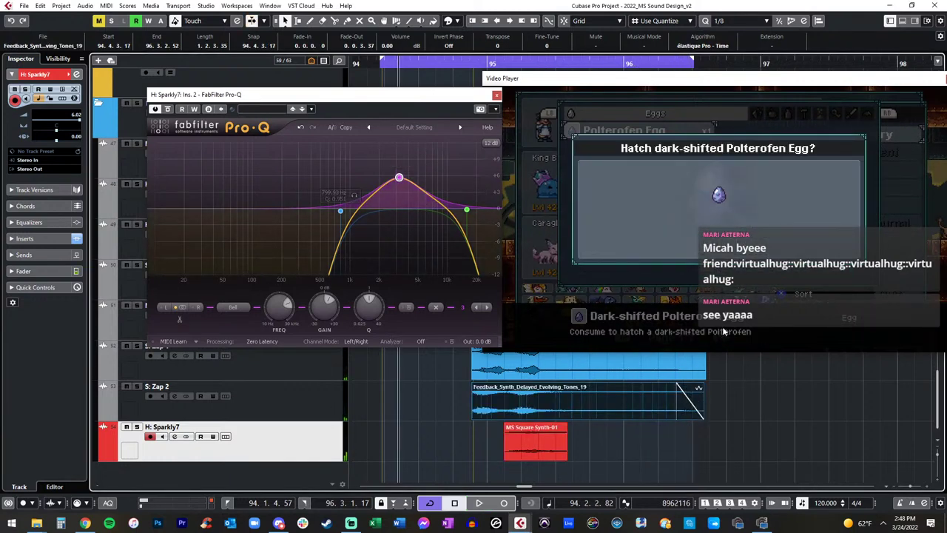
key("KP_Subtract")
key("KP_Add")
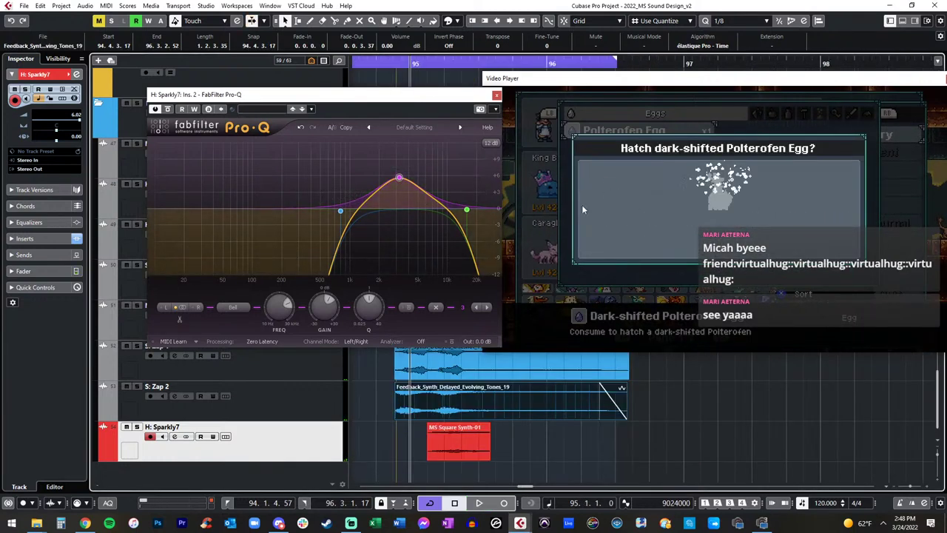
key("space")
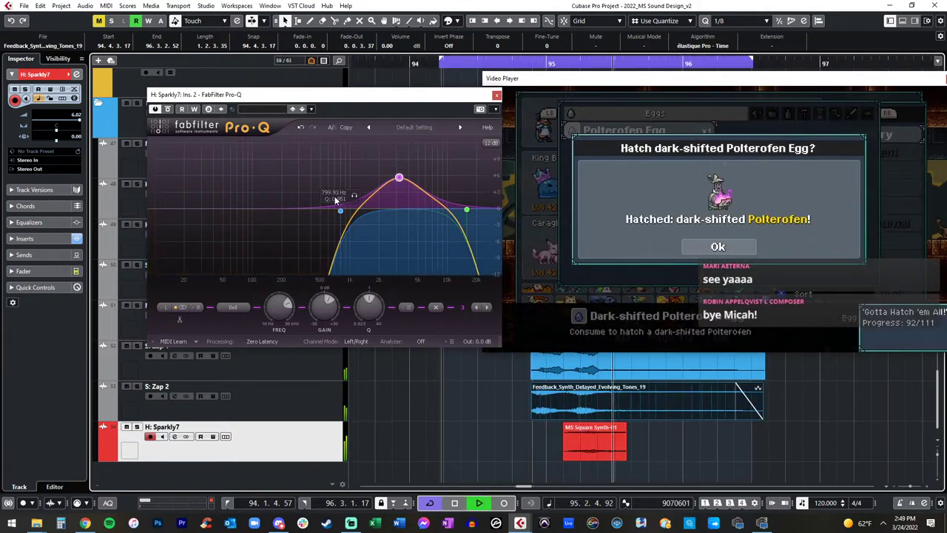
Lower the H: Sparkly7 Pro-Q bell to -0.76 dB at 3768.8 Hz and close the equalizer.
left_click_drag(399, 178, 405, 214)
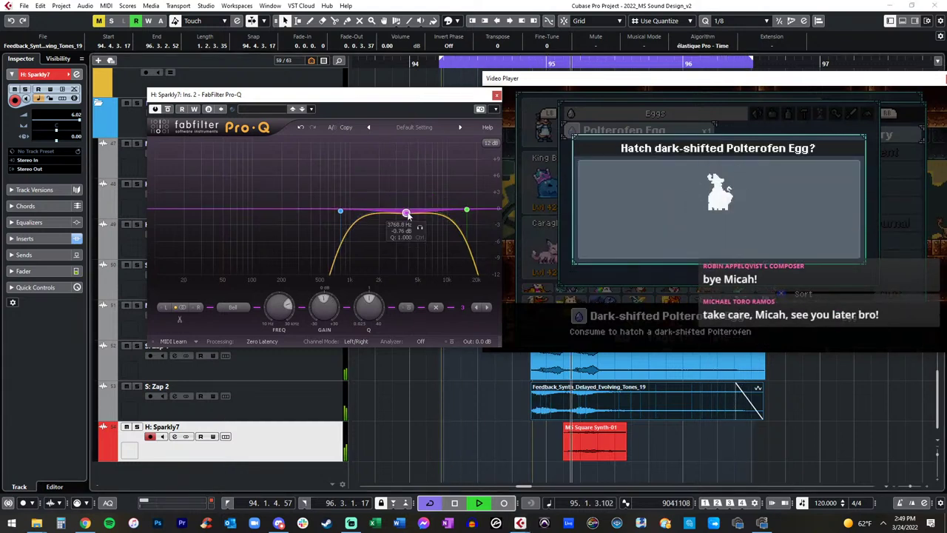
left_click(496, 95)
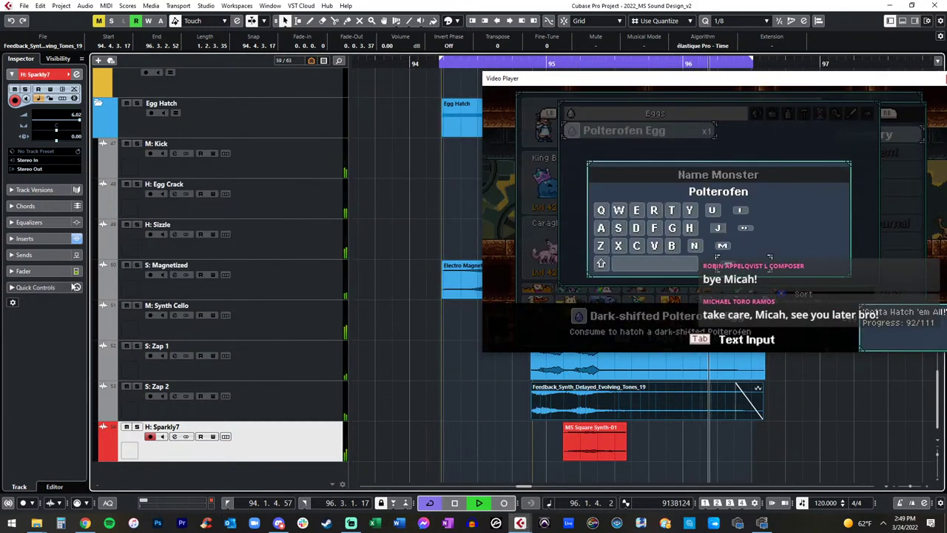
Set Delay 2 of the StereoDelay on H: Sparkly7 to 52.5% feedback and 70.5% mix while playing the mix, and close the delay.
key("space")
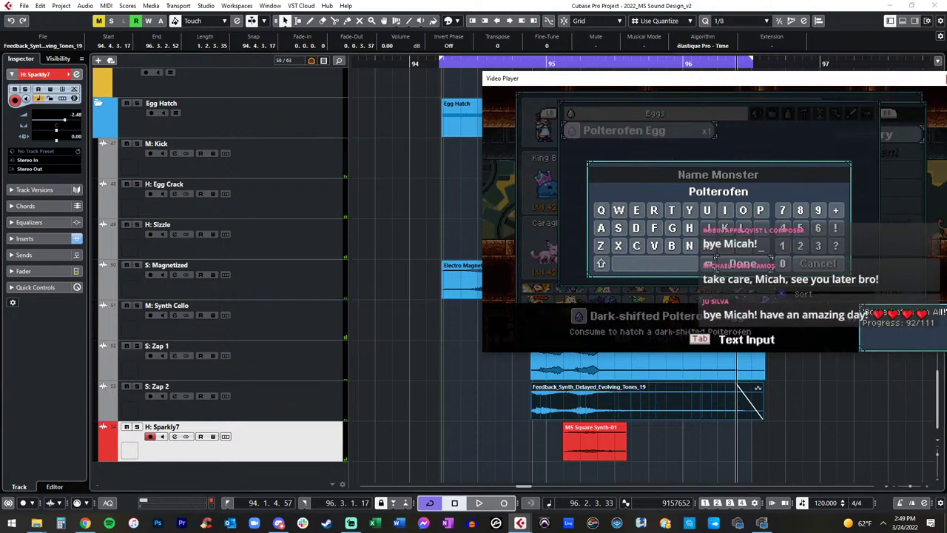
left_click(194, 188)
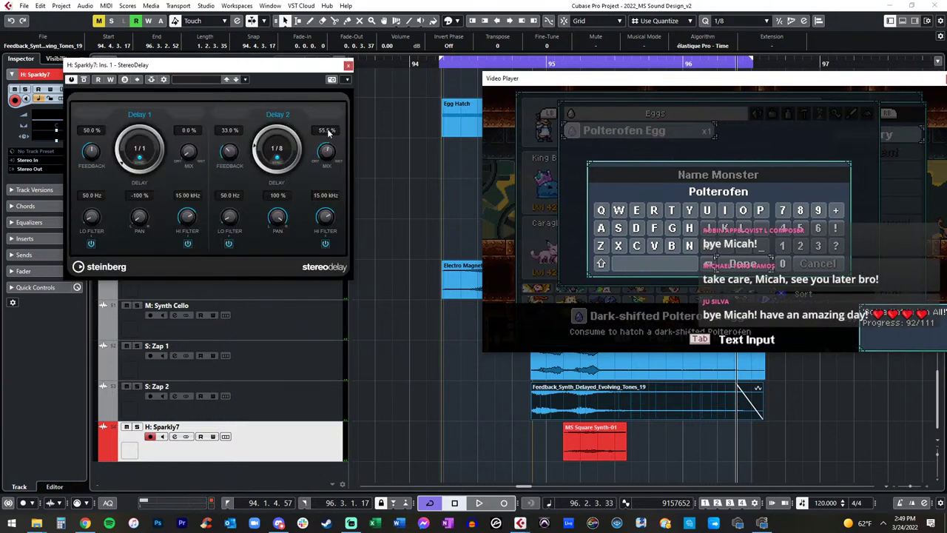
left_click_drag(240, 133, 239, 127)
key("KP_Subtract")
key("KP_Subtract")
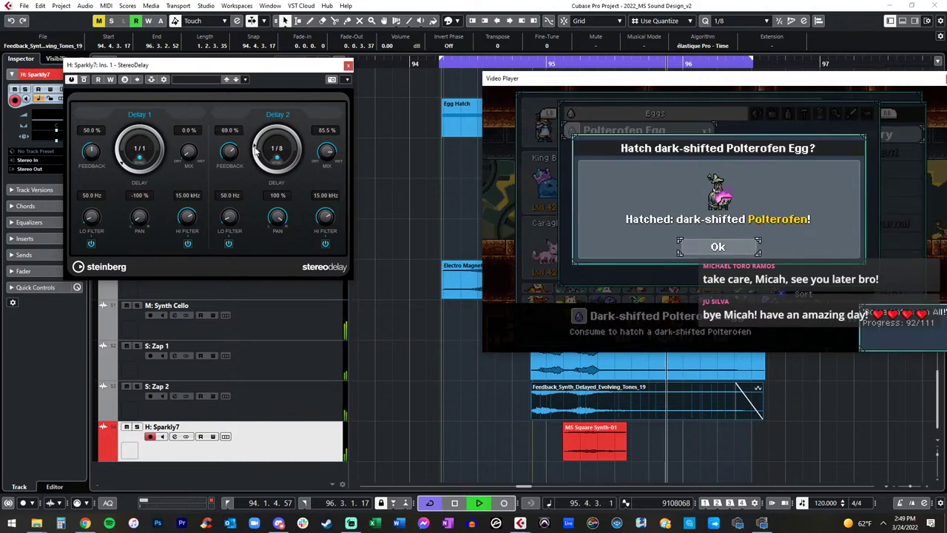
scroll(235, 156, "down", 14)
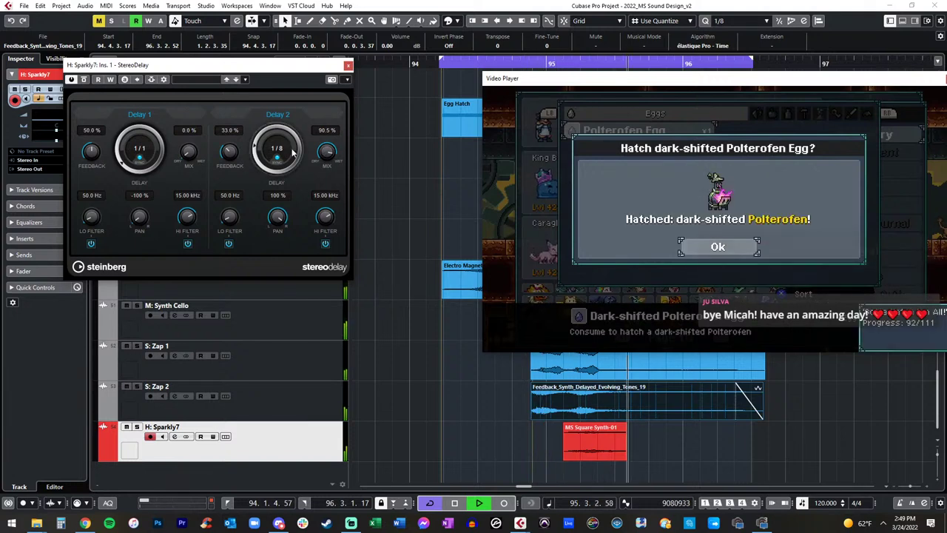
scroll(228, 137, "up", 7)
left_click_drag(326, 151, 328, 179)
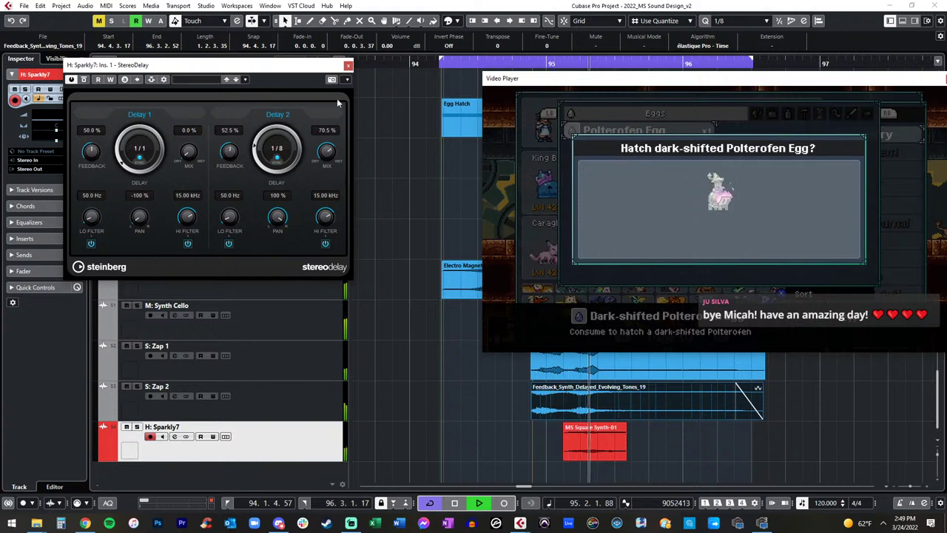
left_click(348, 67)
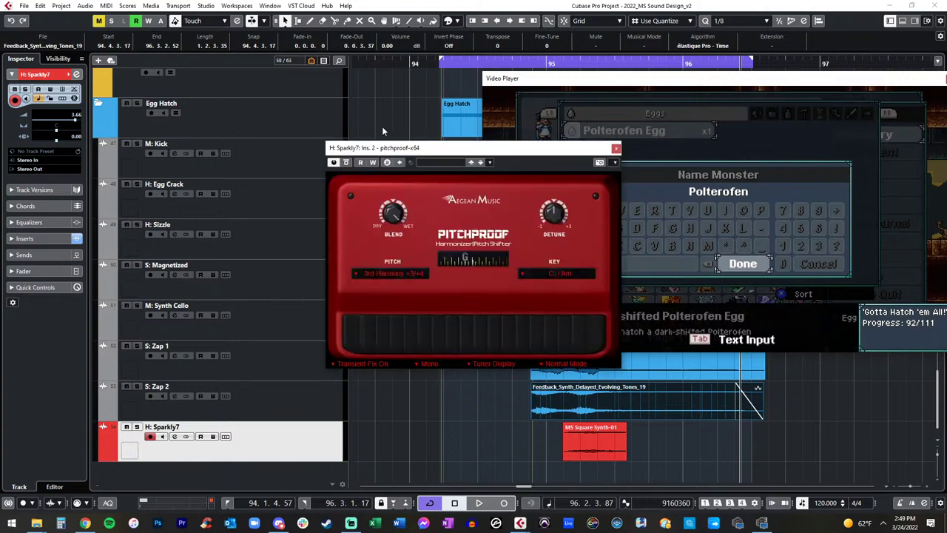
Try a +10 pitch in Pitchproof on H: Sparkly7, settle on +12 and close the pitch shifter.
left_click(399, 274)
left_click(403, 354)
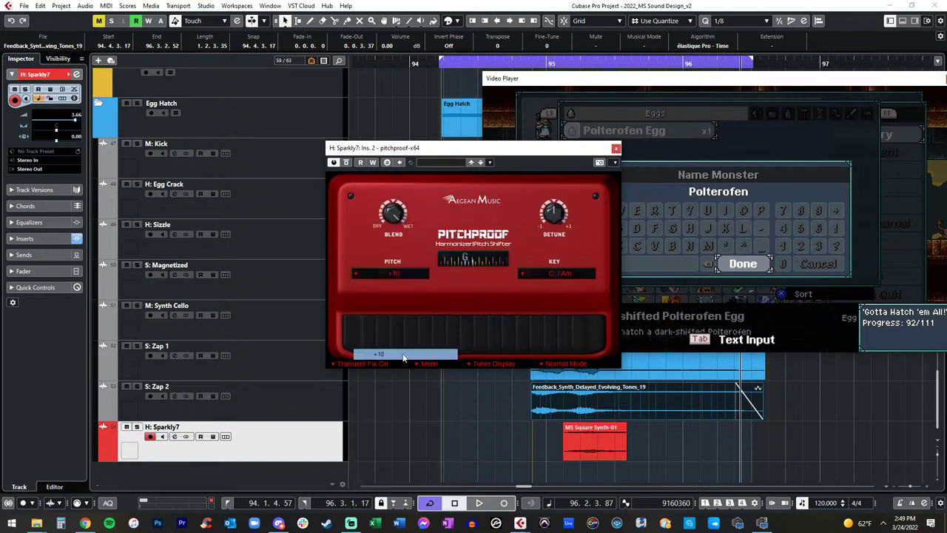
left_click(394, 272)
left_click(403, 376)
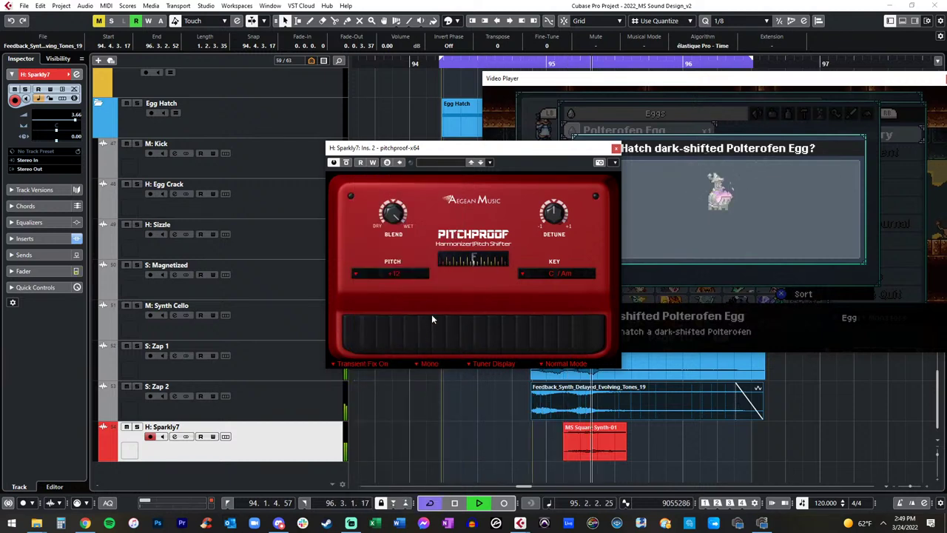
left_click(615, 148)
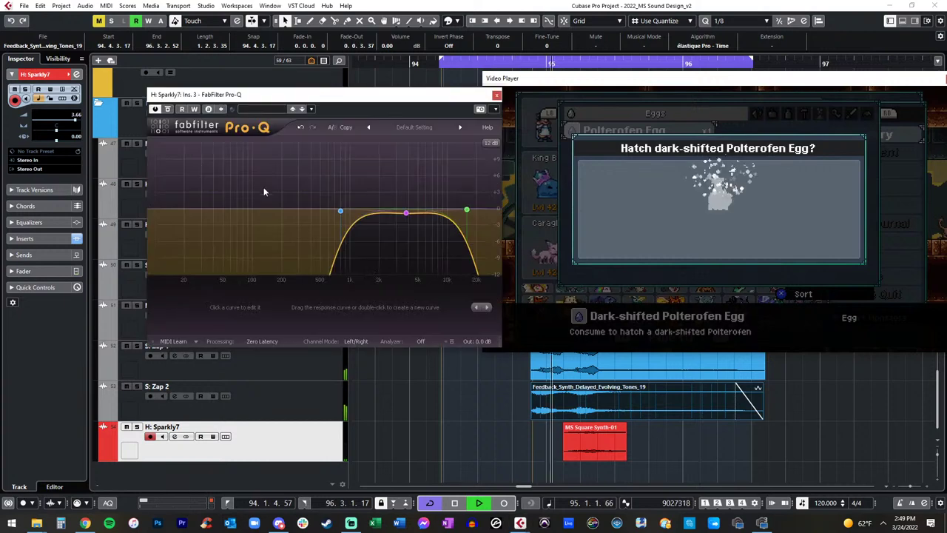
Raise Delay 2 of the H: Sparkly7 StereoDelay to 59.0% feedback and 100.0% mix.
left_click(406, 213)
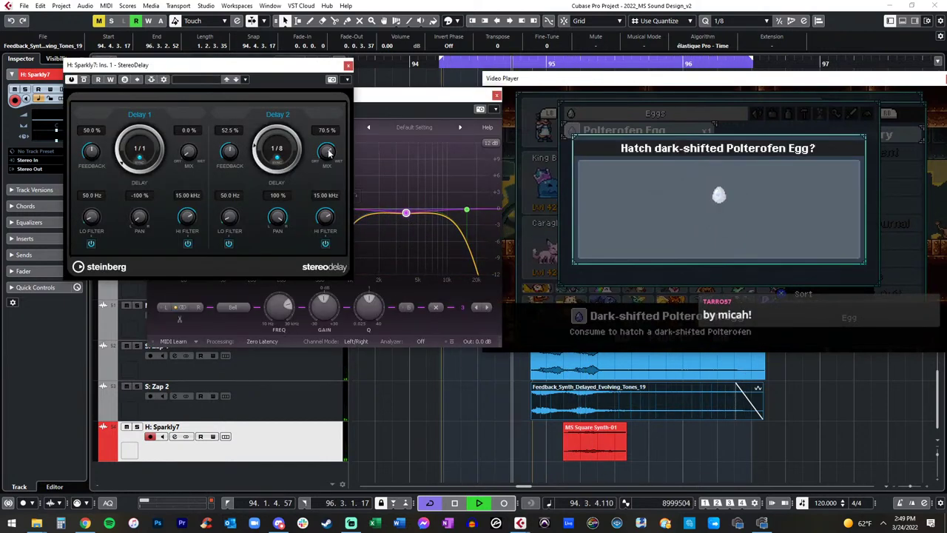
left_click(278, 151)
left_click(301, 125)
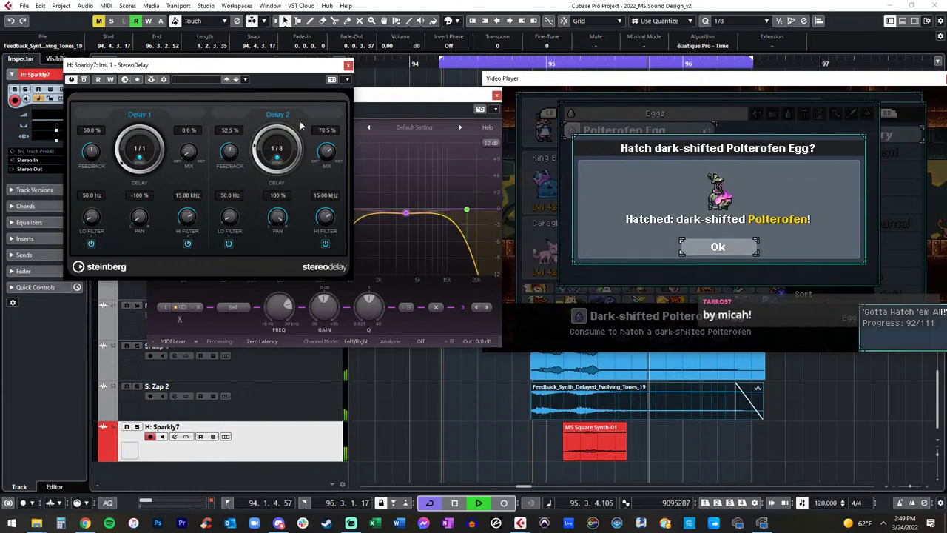
left_click_drag(228, 152, 229, 131)
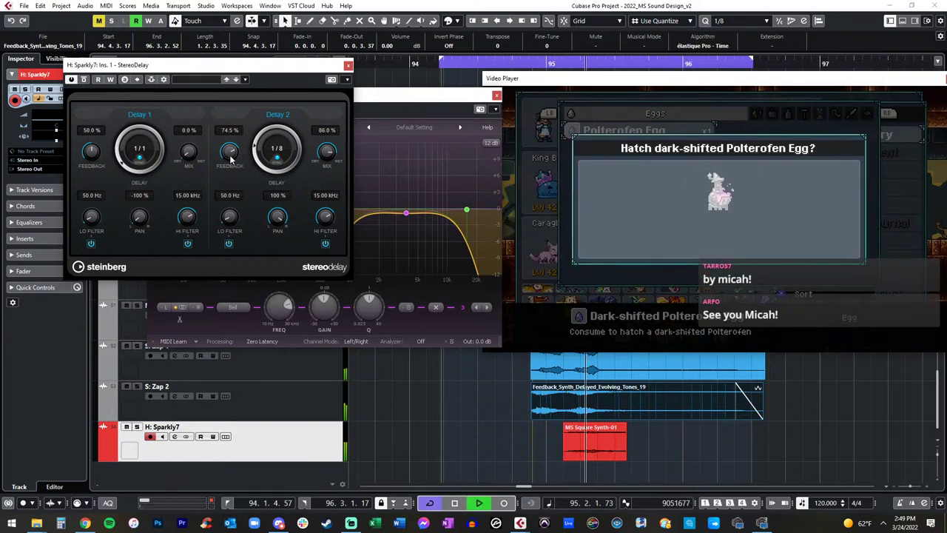
left_click_drag(230, 155, 278, 136)
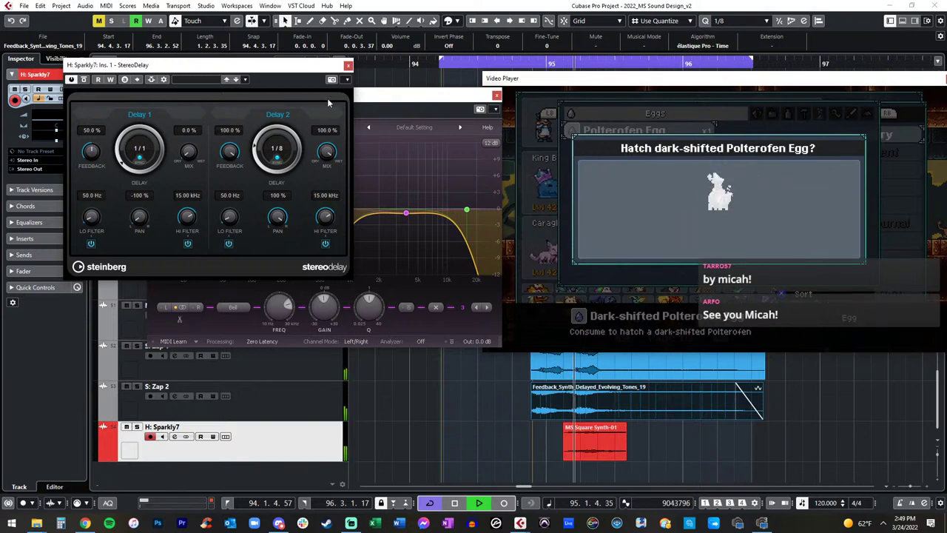
left_click_drag(232, 154, 236, 197)
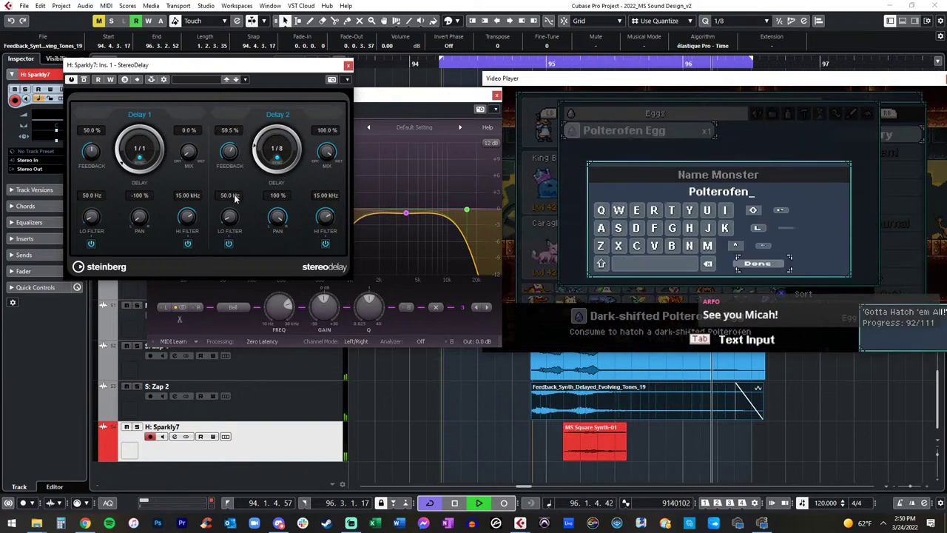
Set Delay 1 of the H: Sparkly7 StereoDelay to a 1/16 time with 64.0% feedback and 52.0% mix.
left_click(139, 152)
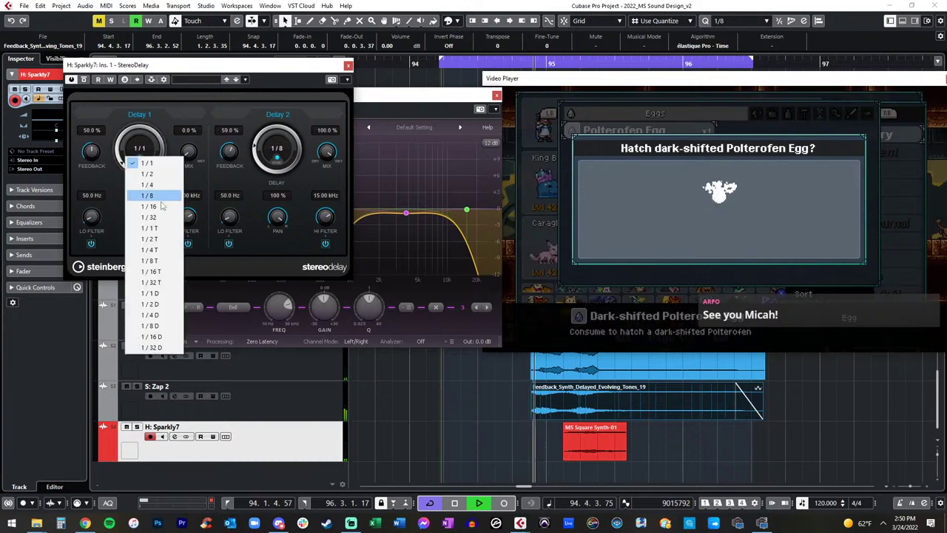
left_click(152, 205)
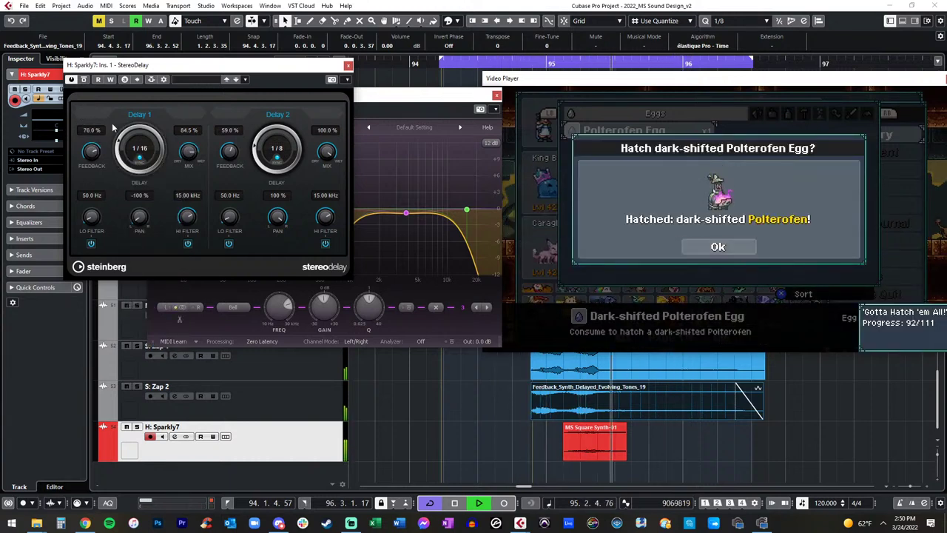
left_click_drag(188, 162, 191, 190)
left_click_drag(90, 159, 98, 174)
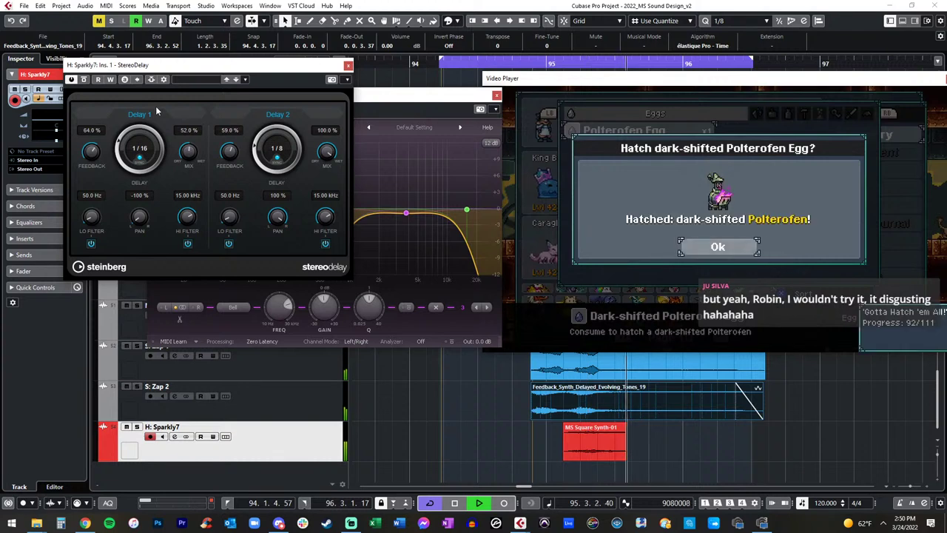
Change Delay 1 of the H: Sparkly7 StereoDelay to a 1/4 T time with 33.0% feedback and 47.0% mix.
left_click_drag(91, 151, 94, 180)
left_click(140, 152)
left_click(157, 194)
left_click(137, 152)
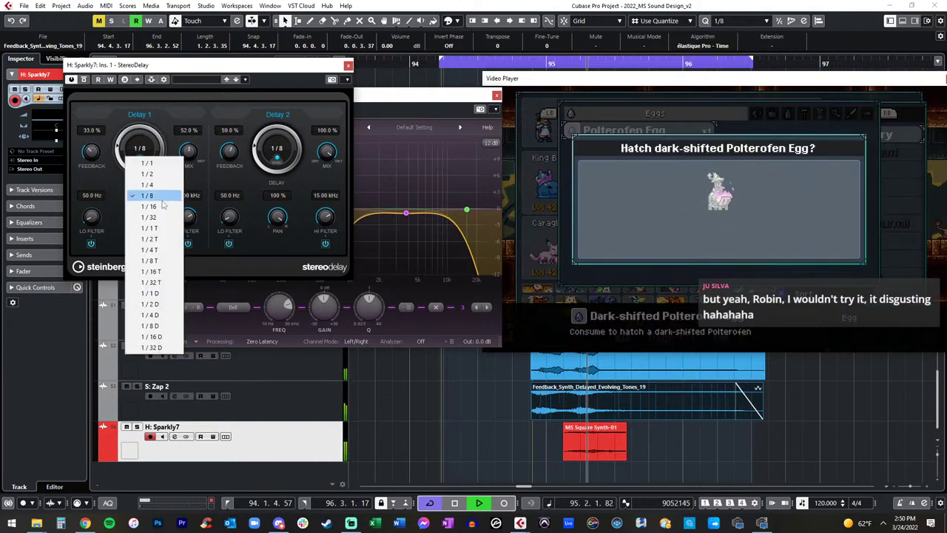
left_click(150, 249)
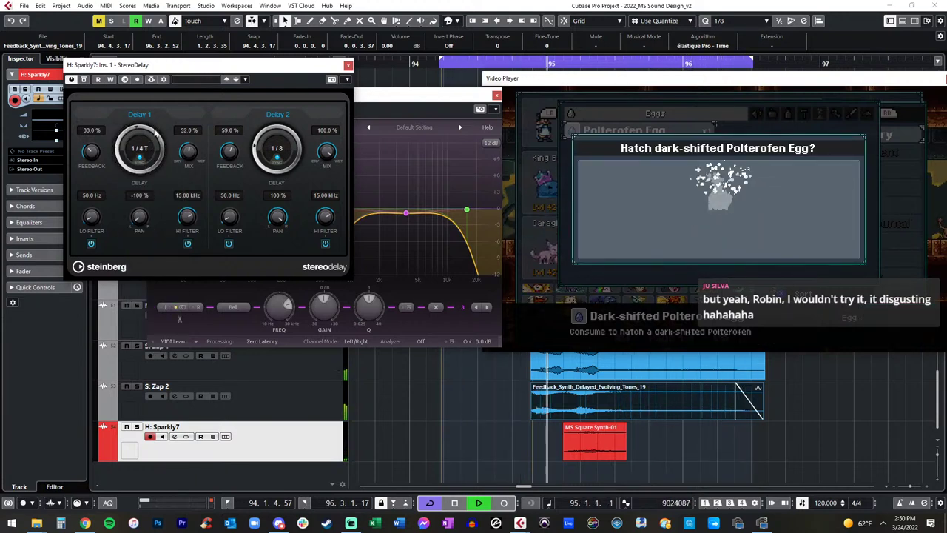
left_click_drag(189, 151, 188, 157)
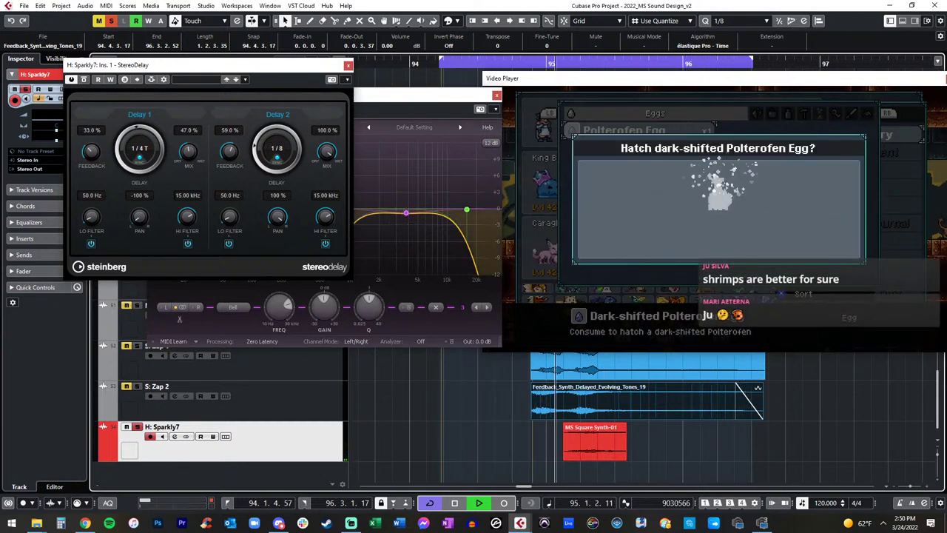
Lower the H: Sparkly7 Pro-Q low cut to about 500 Hz, set its bell to +2.38 dB at 5868.6 Hz and close both plug-ins.
left_click(355, 167)
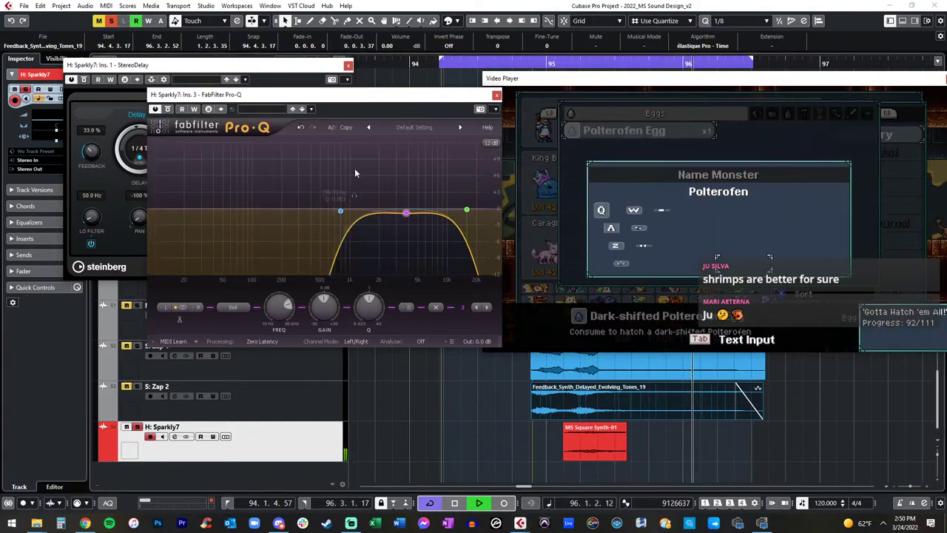
left_click_drag(338, 210, 318, 222)
left_click_drag(405, 213, 370, 185)
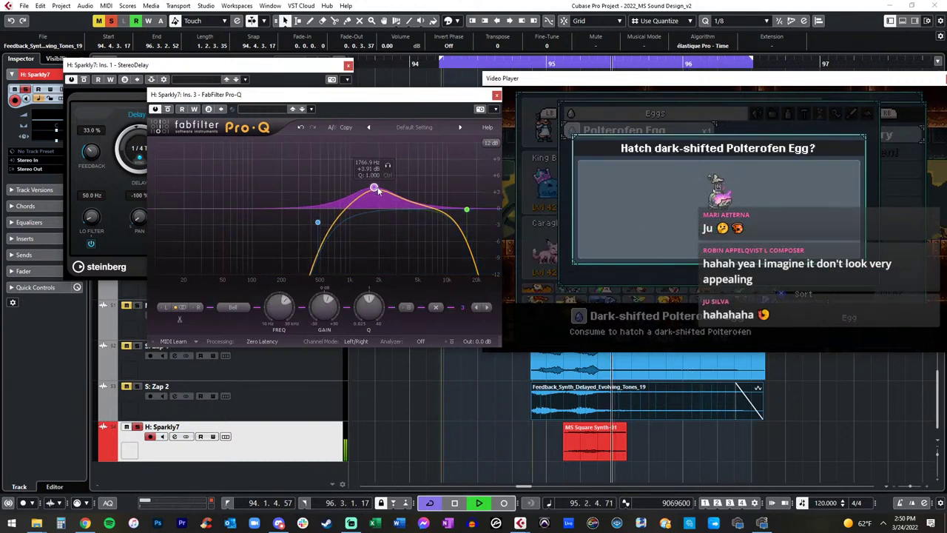
left_click_drag(374, 189, 424, 192)
left_click_drag(500, 97, 492, 96)
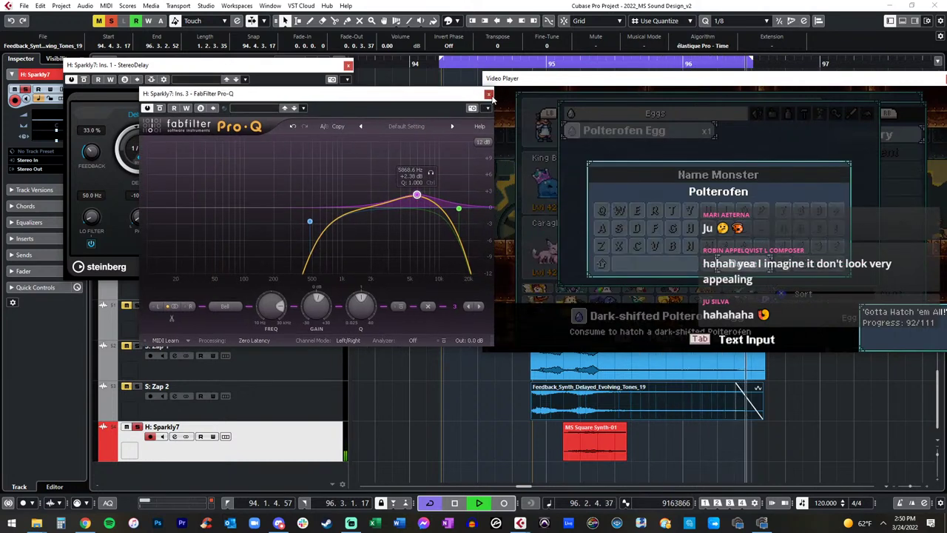
left_click(488, 95)
left_click(348, 66)
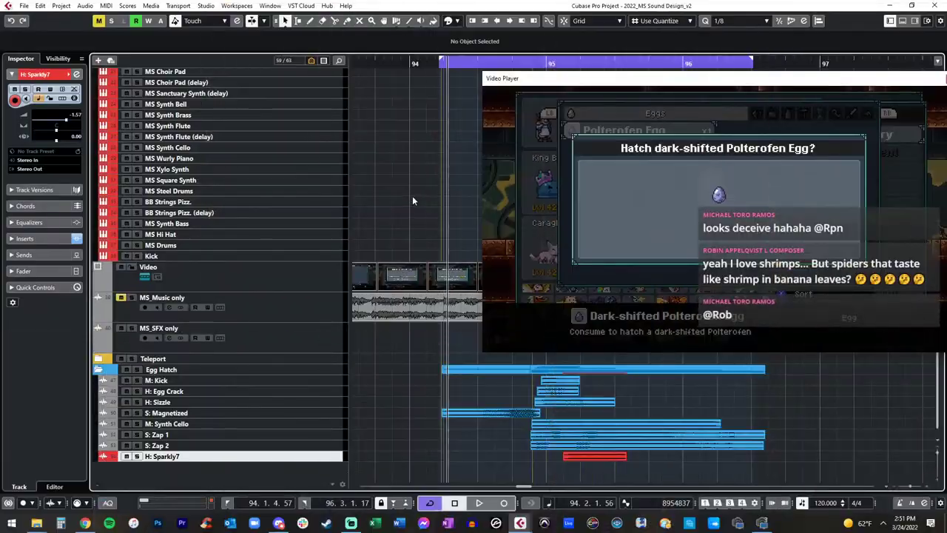
Play the Egg Hatch layers against the unmuted MS_Music only track from bar 93, with cycling switched off.
key("KP_Subtract")
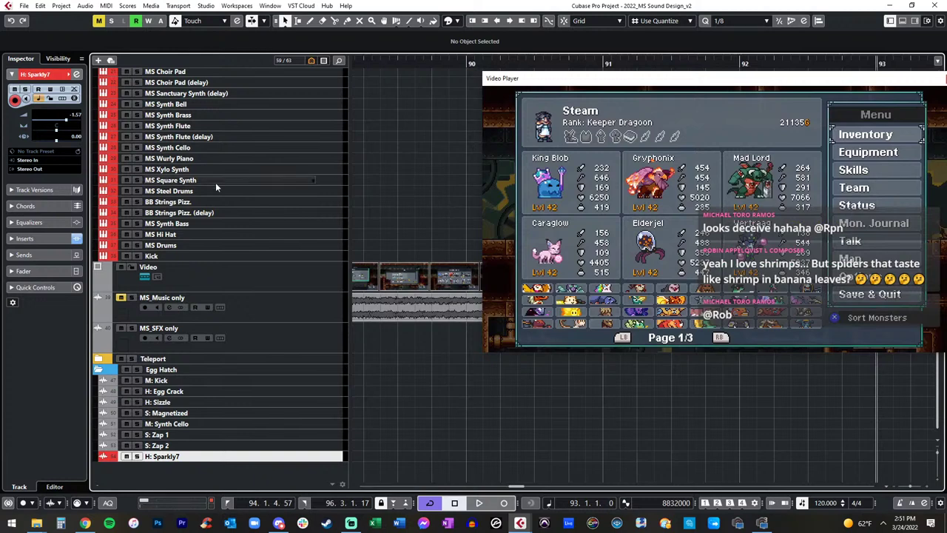
key("space")
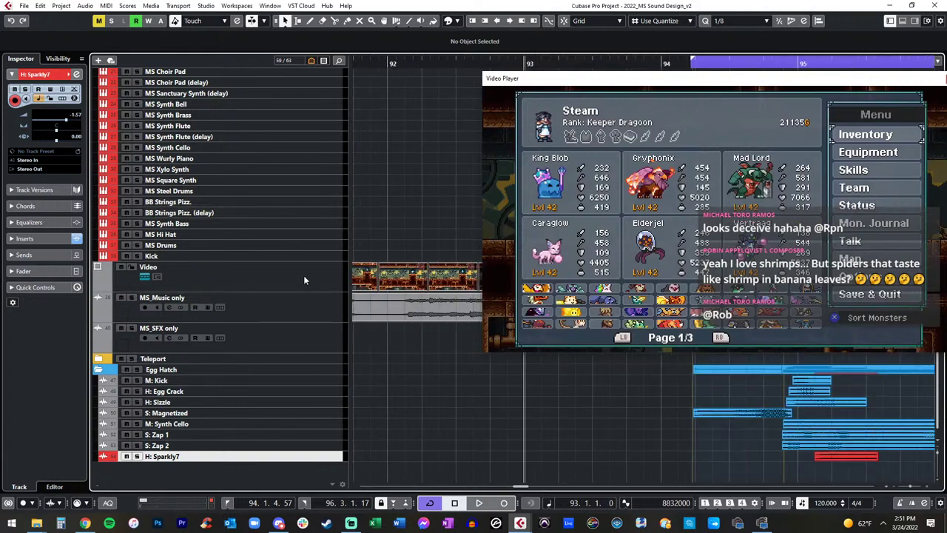
scroll(369, 236, "right", 1)
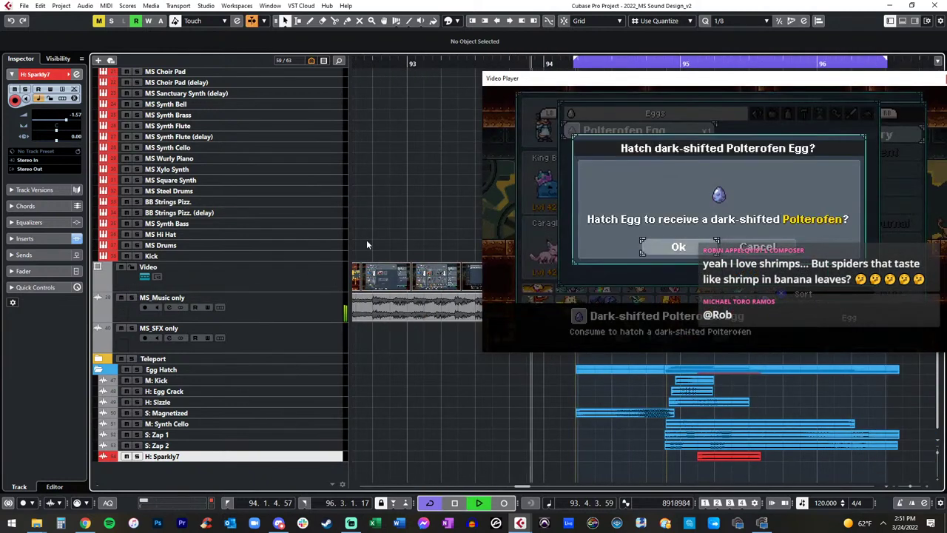
key("KP_Subtract")
left_click(259, 300)
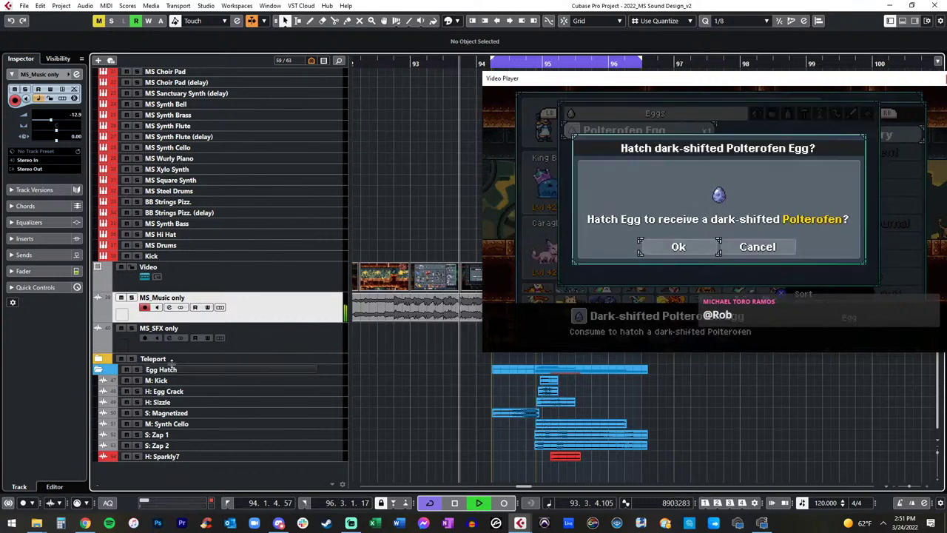
scroll(133, 356, "up", 3)
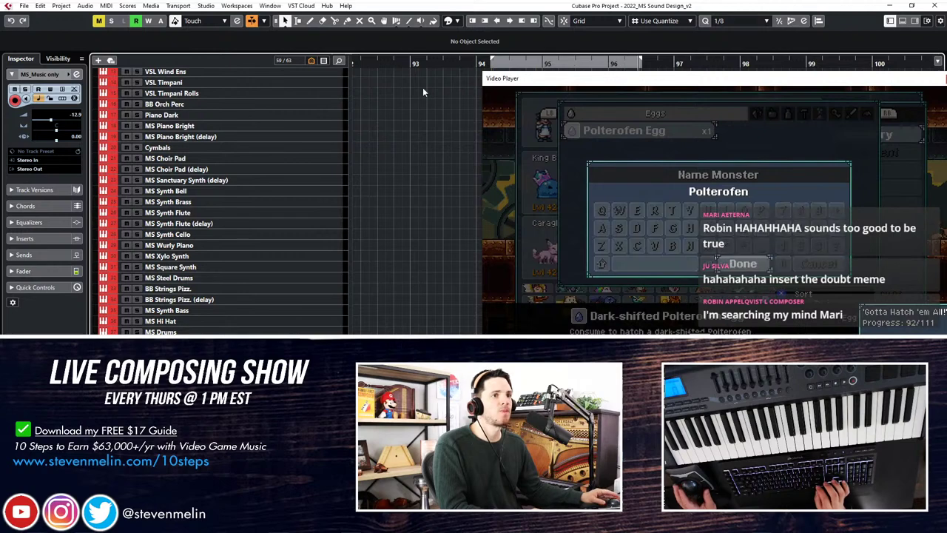
Replay the video with music from several bars before the Egg Hatch, and select the Egg Hatch folder track.
key("KP_Subtract")
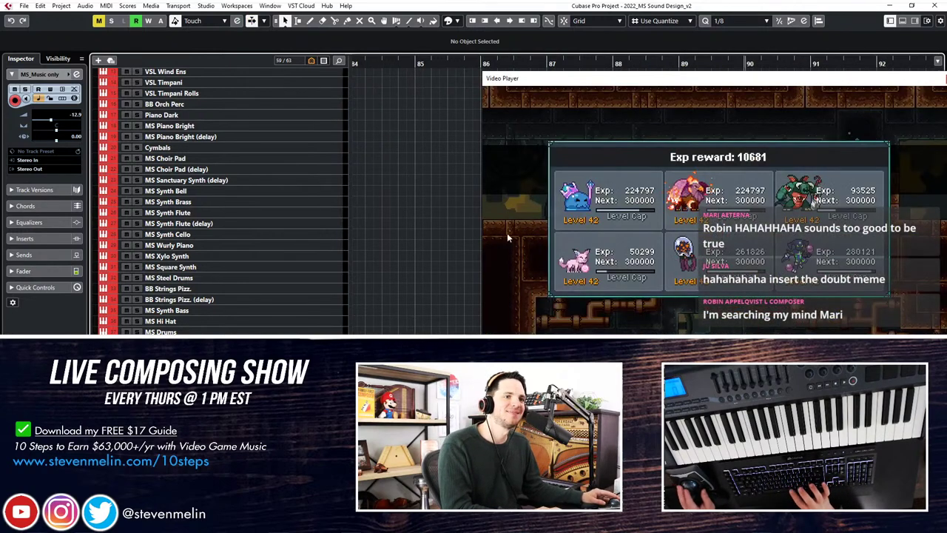
scroll(441, 208, "right", 4)
key("g")
key("g")
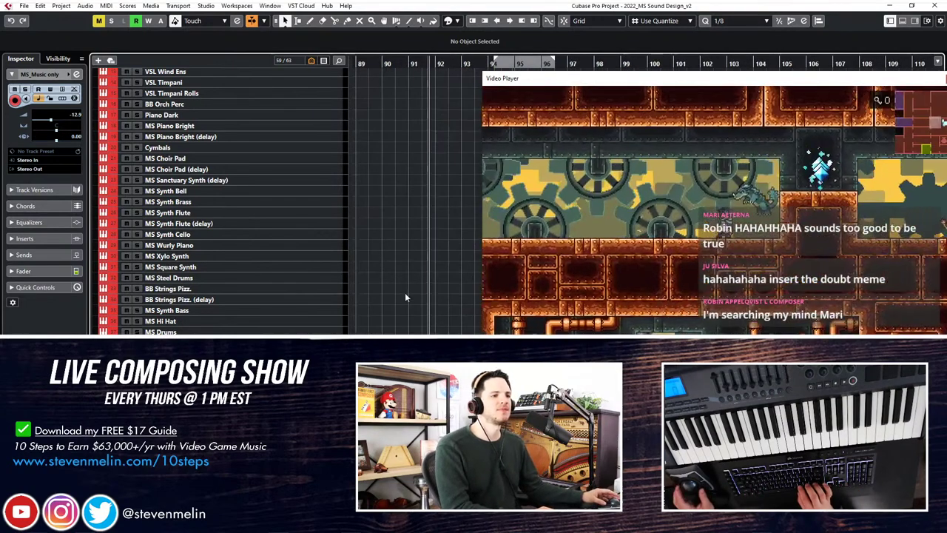
scroll(405, 293, "right", 2)
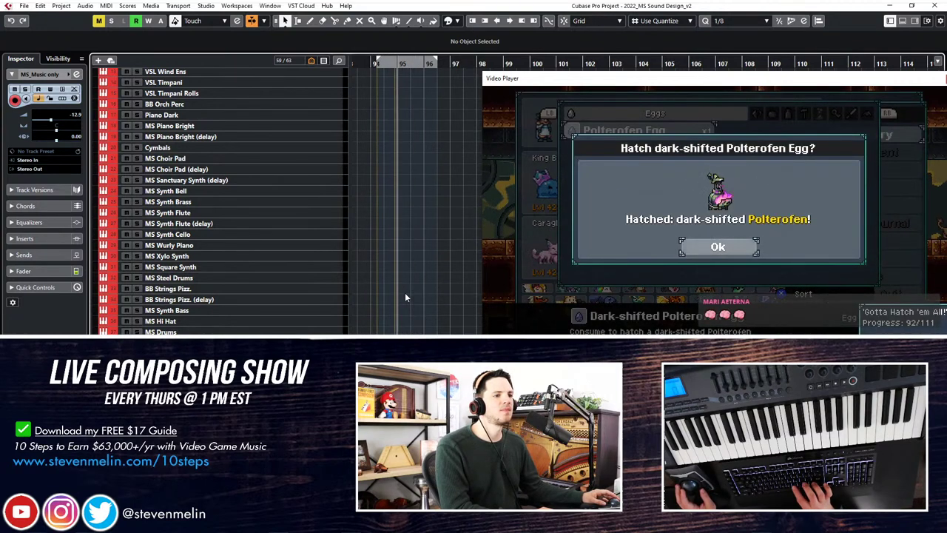
key("Up")
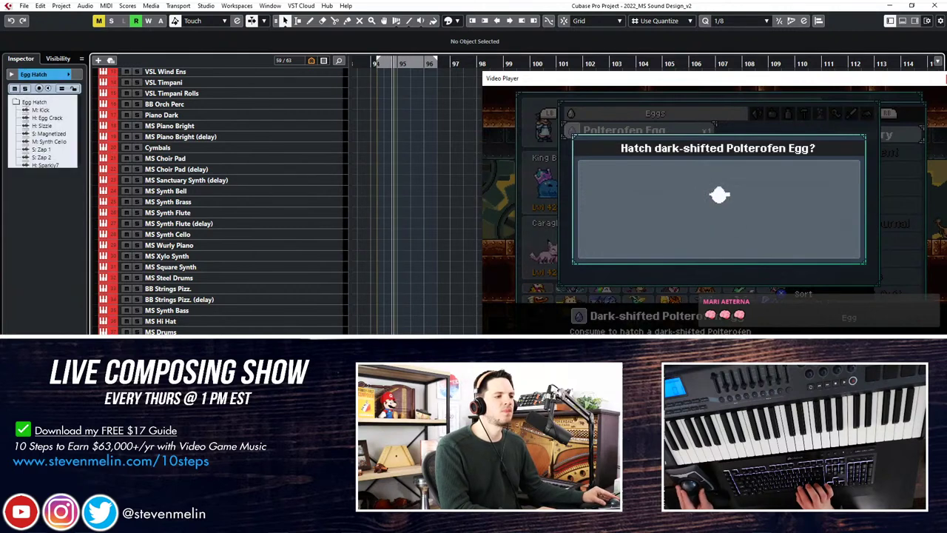
scroll(244, 199, "down", 3)
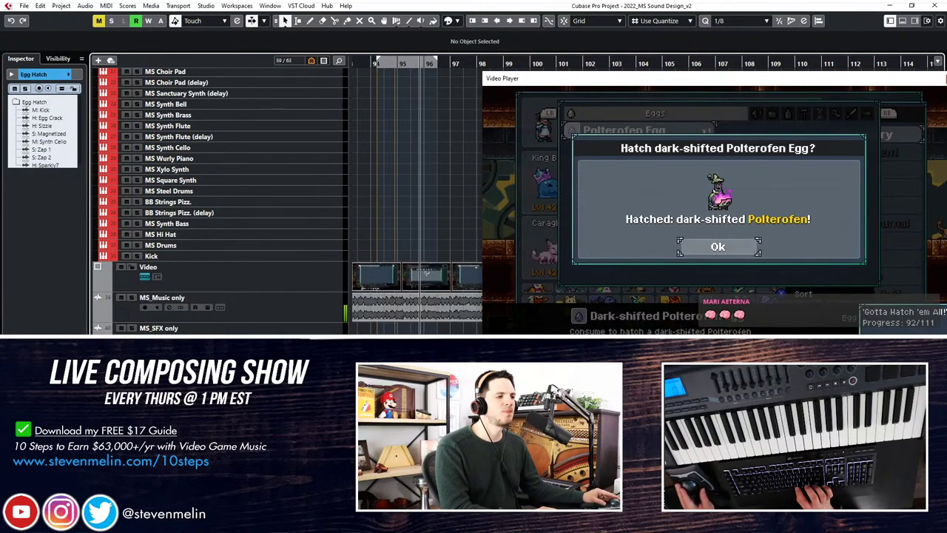
key("space")
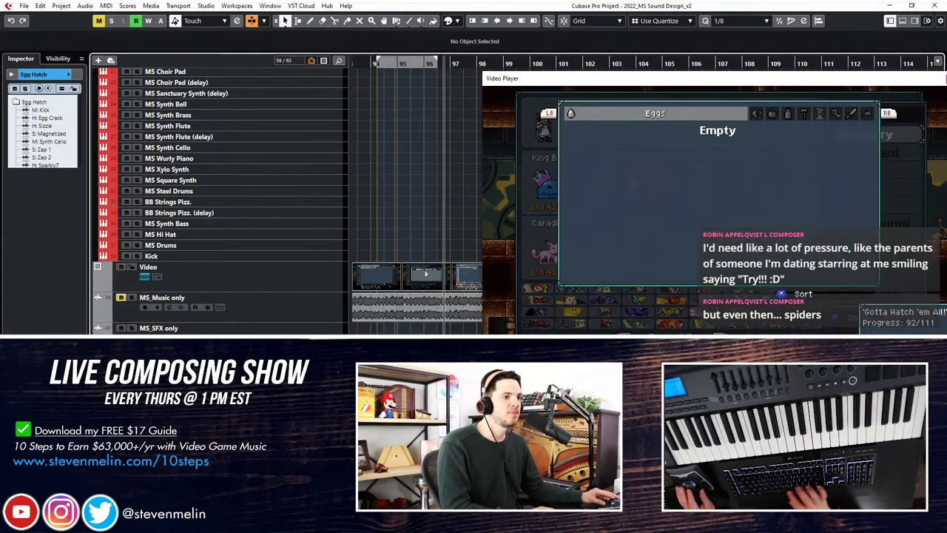
Solo the Egg Hatch folder track, switch cycling on and move the playhead to the start of the cycle range near bar 94.
key("Down")
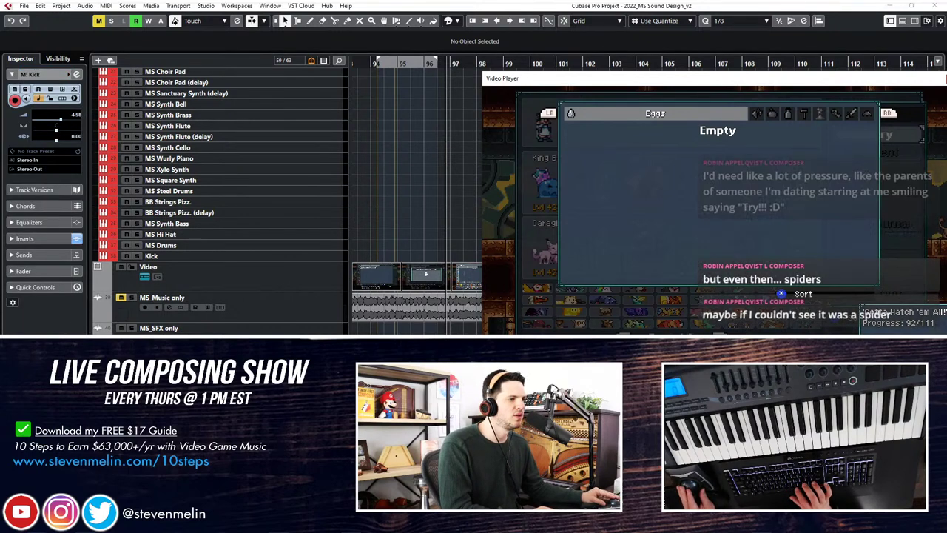
key("Up")
key("s")
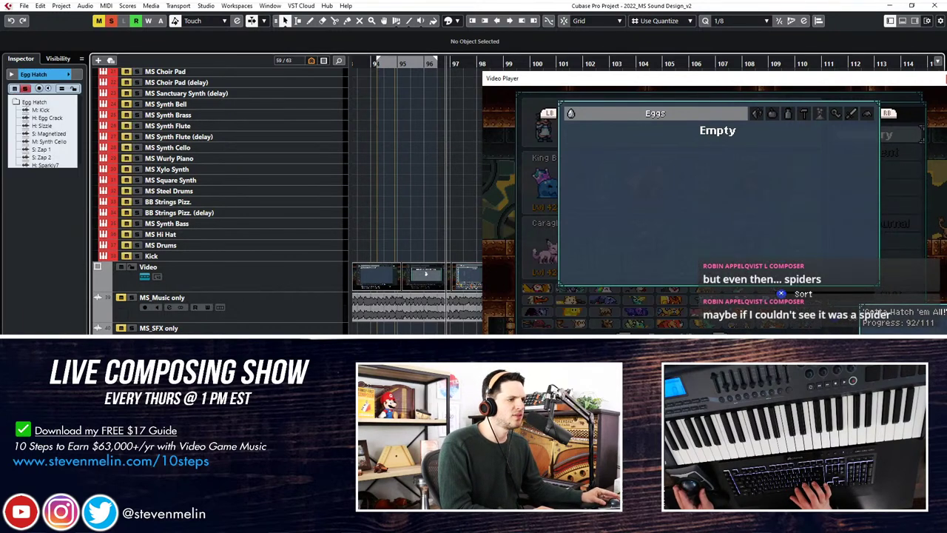
left_click(411, 62)
key("KP_1")
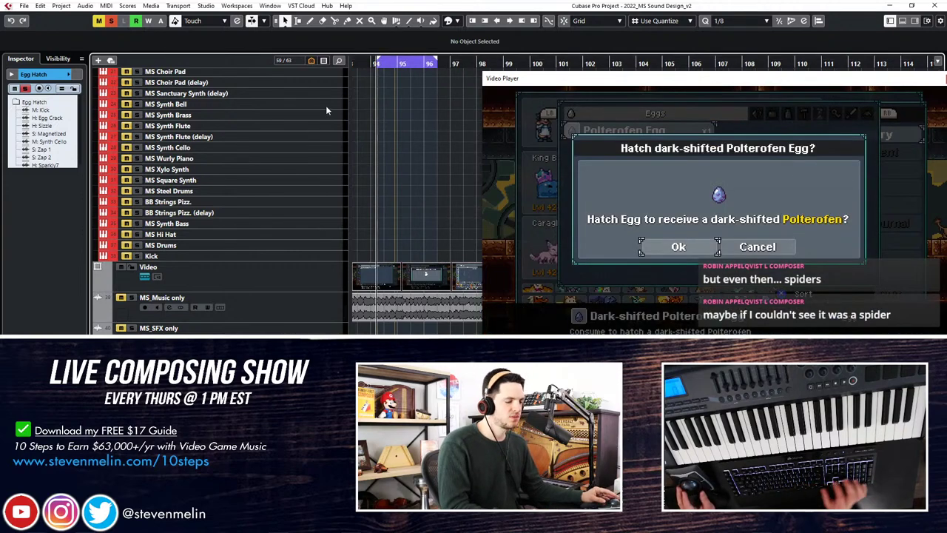
Set the mixer levels of Kick (M) to -7.46, Egg Crack to -6.86, Sizzle to -5.48, Magnetized to -14.9 and Synth Cello to -4.06 dB.
key("F3")
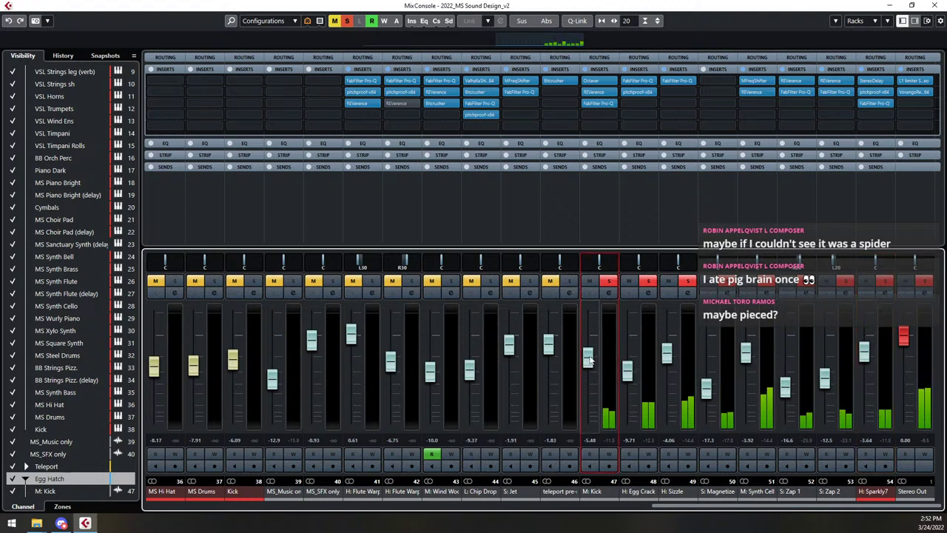
left_click_drag(588, 362, 588, 326)
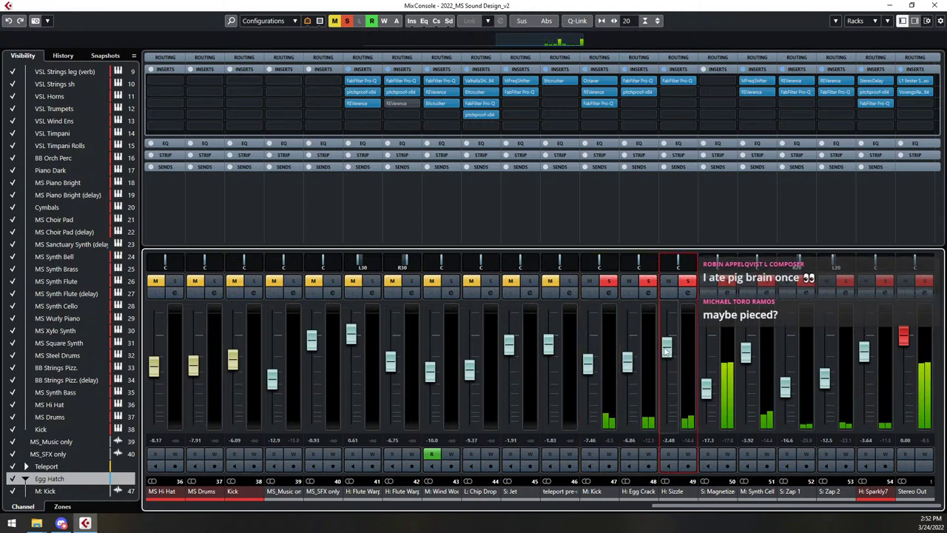
left_click_drag(665, 352, 665, 353)
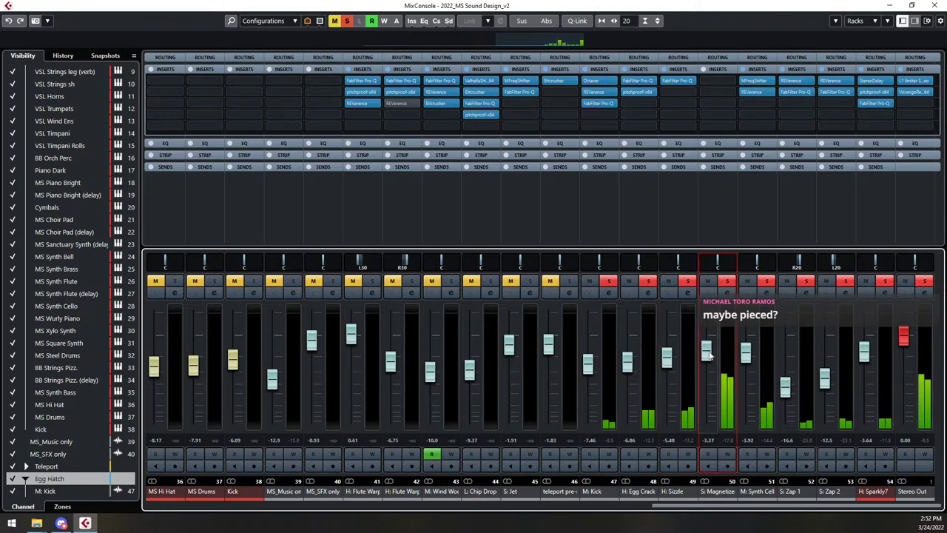
left_click_drag(708, 370, 707, 377)
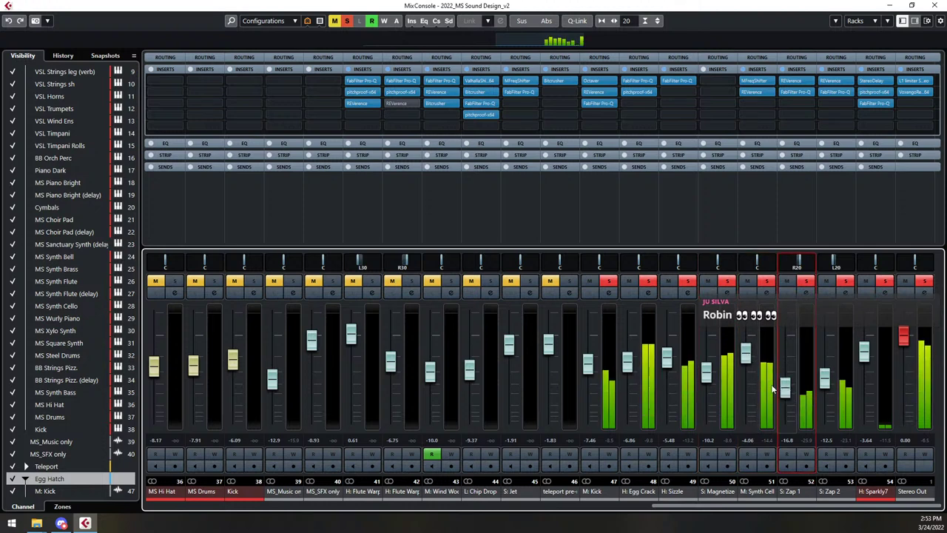
left_click_drag(707, 380, 708, 392)
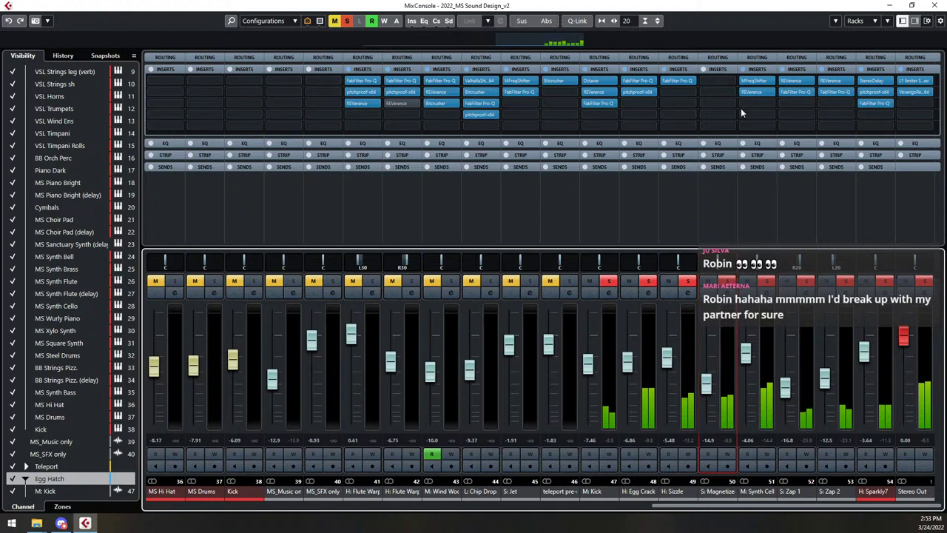
Copy the REVerence insert from M: Synth Cello to the first insert slot of S: Magnetized, check its LA Studio settings and close it.
left_click_drag(753, 91, 717, 83)
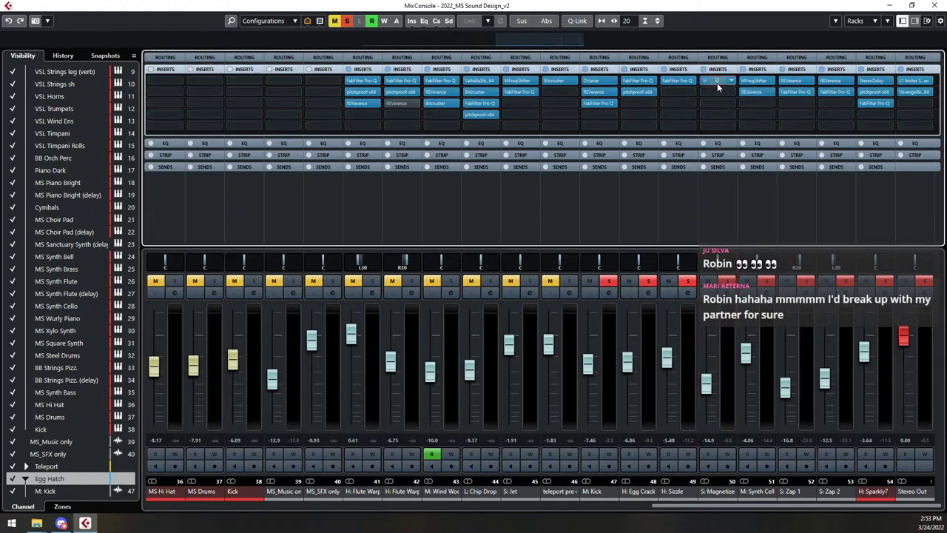
left_click(717, 82)
left_click_drag(641, 103, 524, 76)
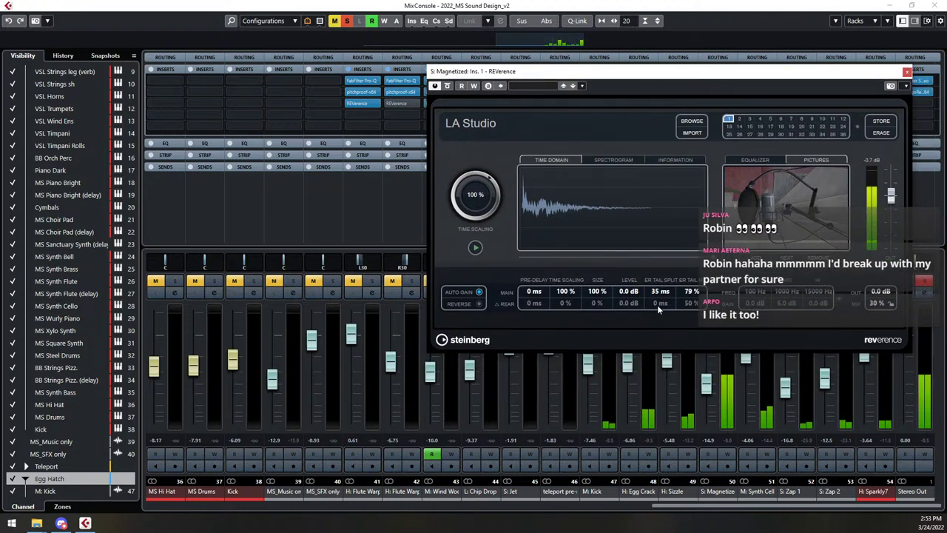
left_click(907, 72)
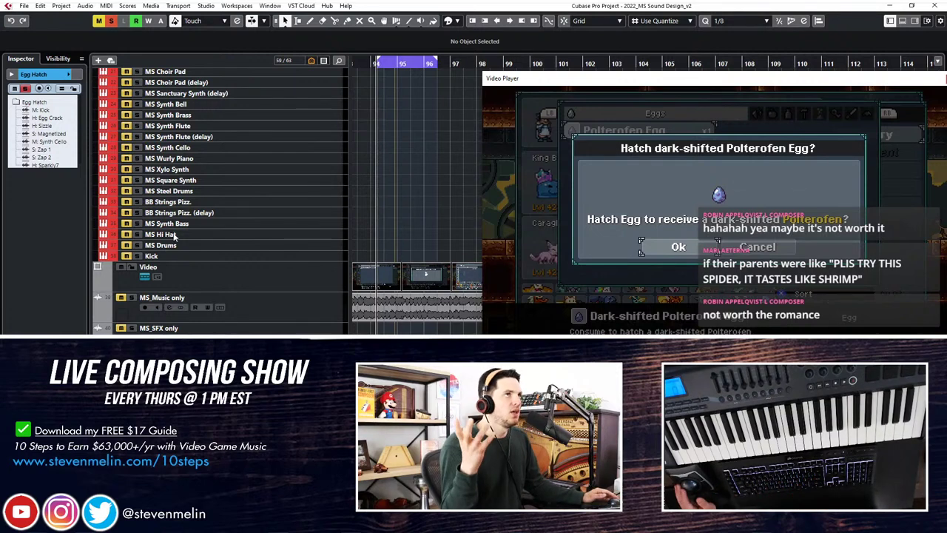
Play the soloed Egg Hatch loop again and rewind the video to the earlier battle scene around bar 35.
key("Return")
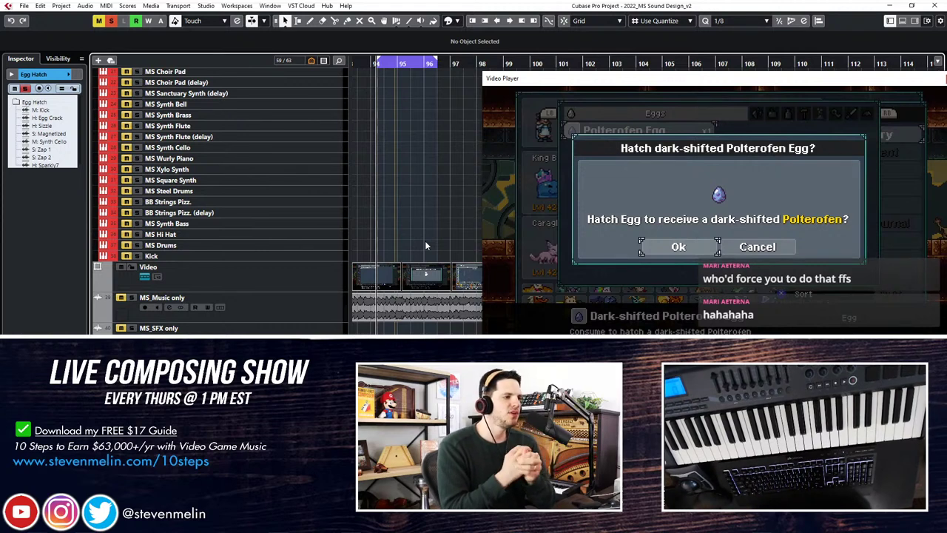
key("space")
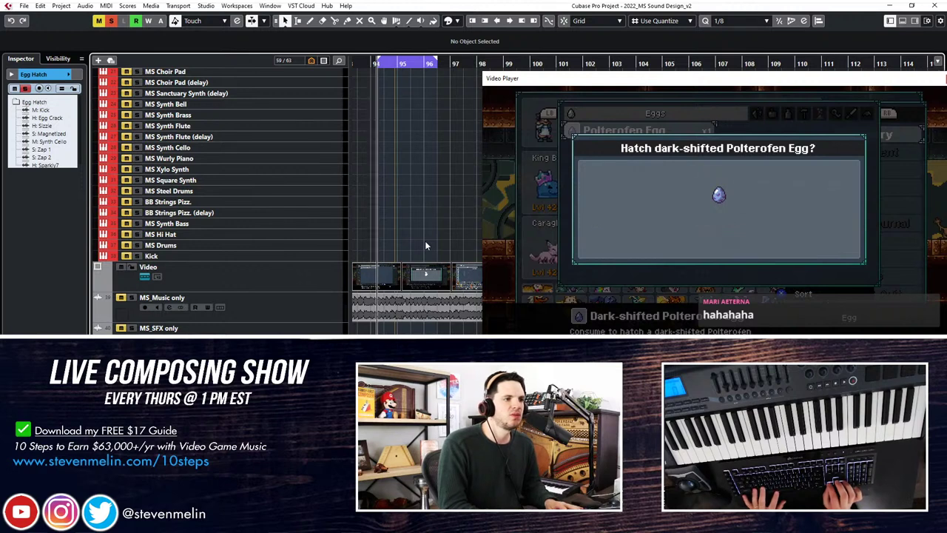
key("h")
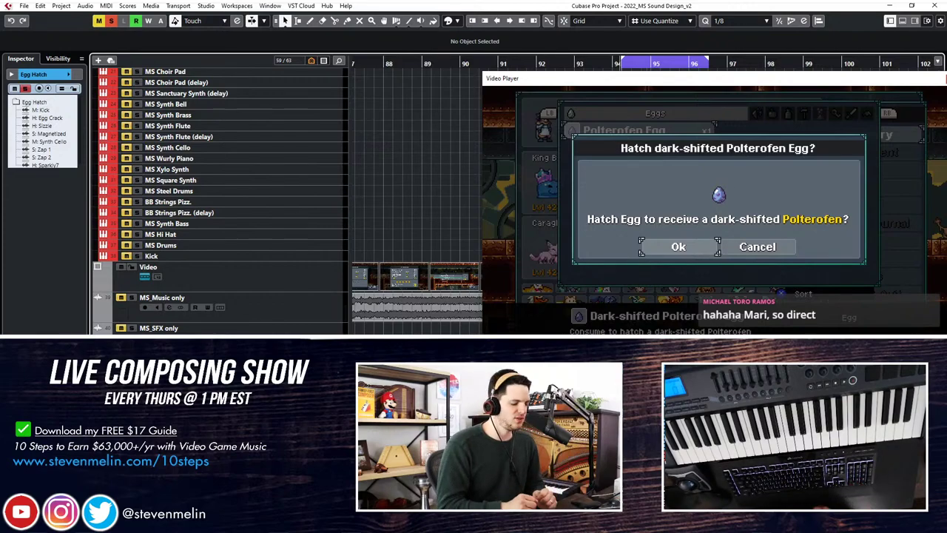
key("KP_Subtract")
key("KP_Subtract")
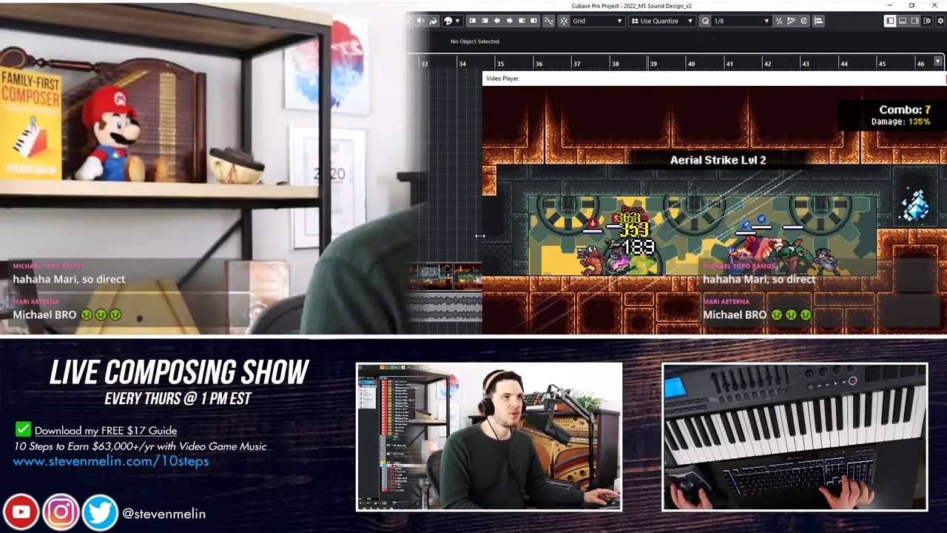